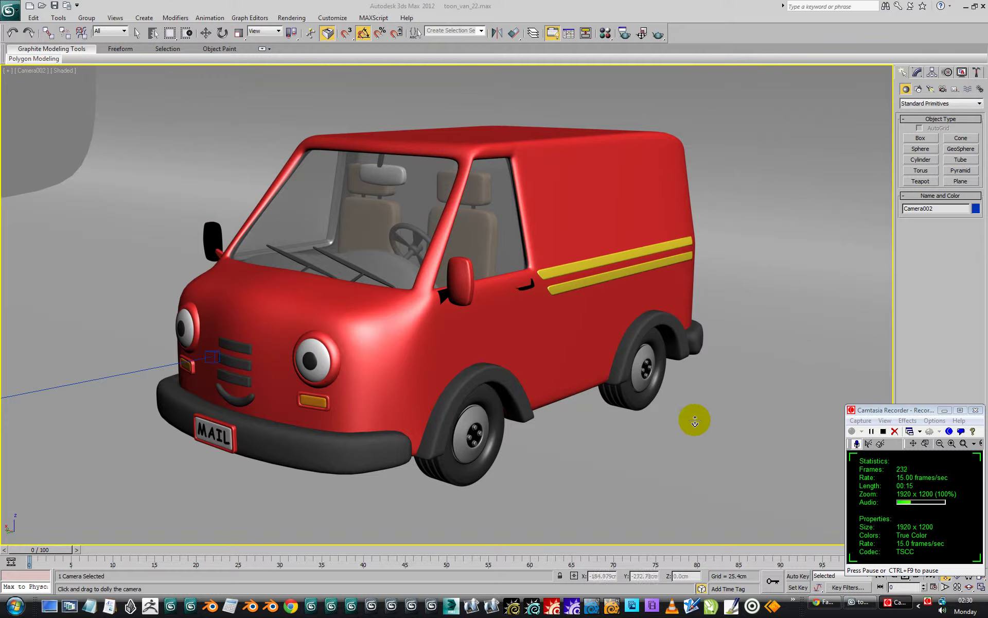
- Open Render Setup for the Default Scanline Renderer and check which advanced lighting plug-in is selected
click(945, 411)
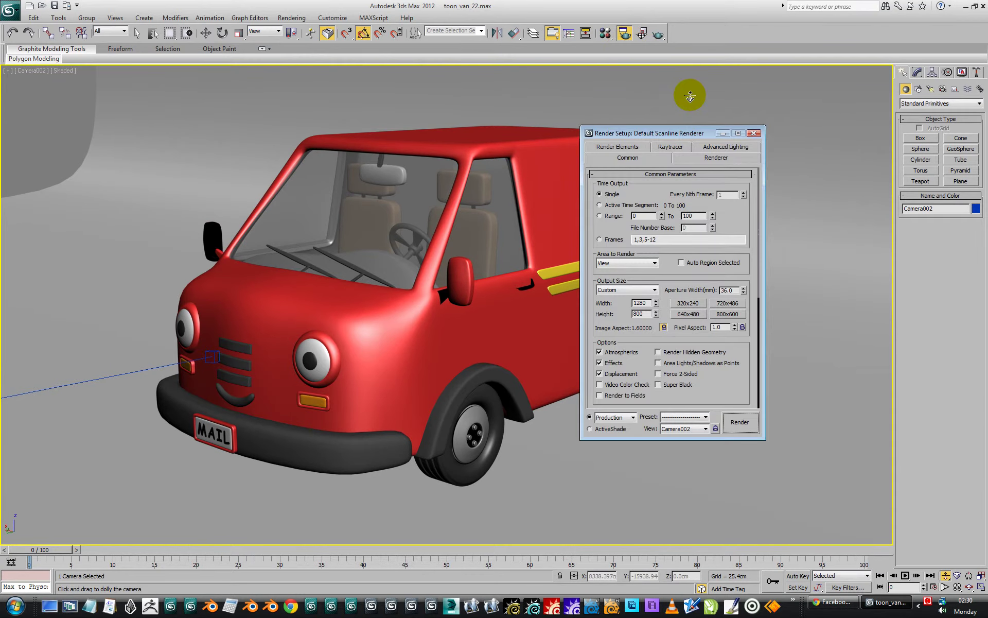
drag(640, 135, 715, 128)
click(786, 140)
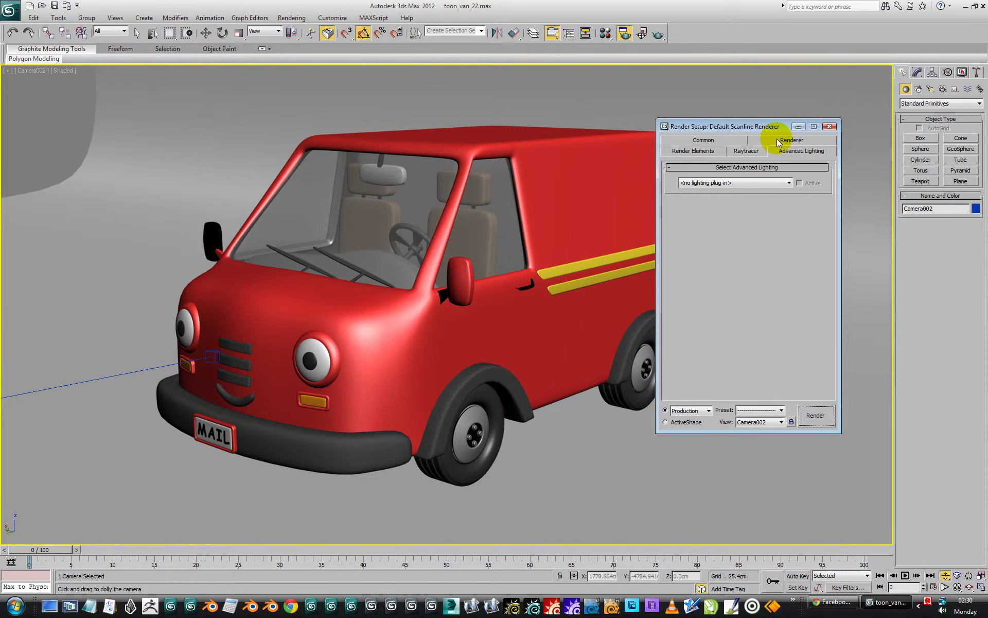
drag(739, 128, 745, 147)
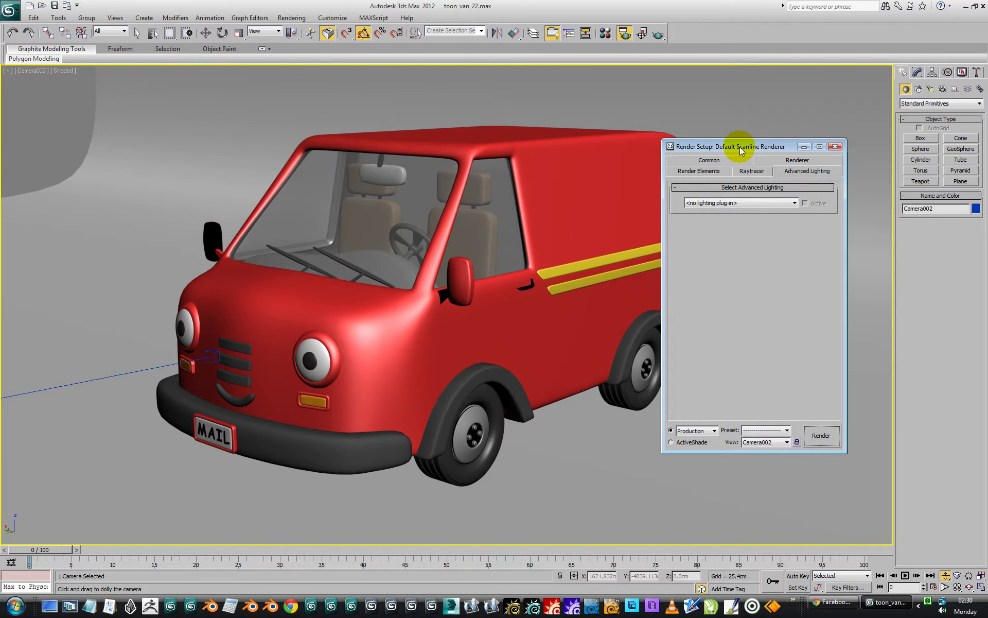
- Review the scene's standard and sky lights in the Light Lister, then close it
click(58, 18)
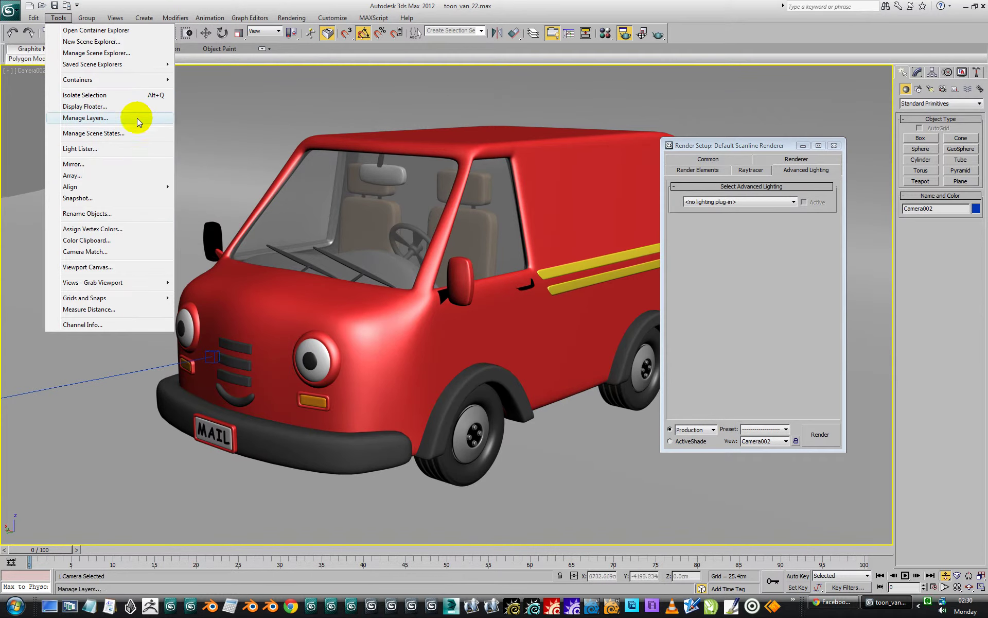
click(109, 149)
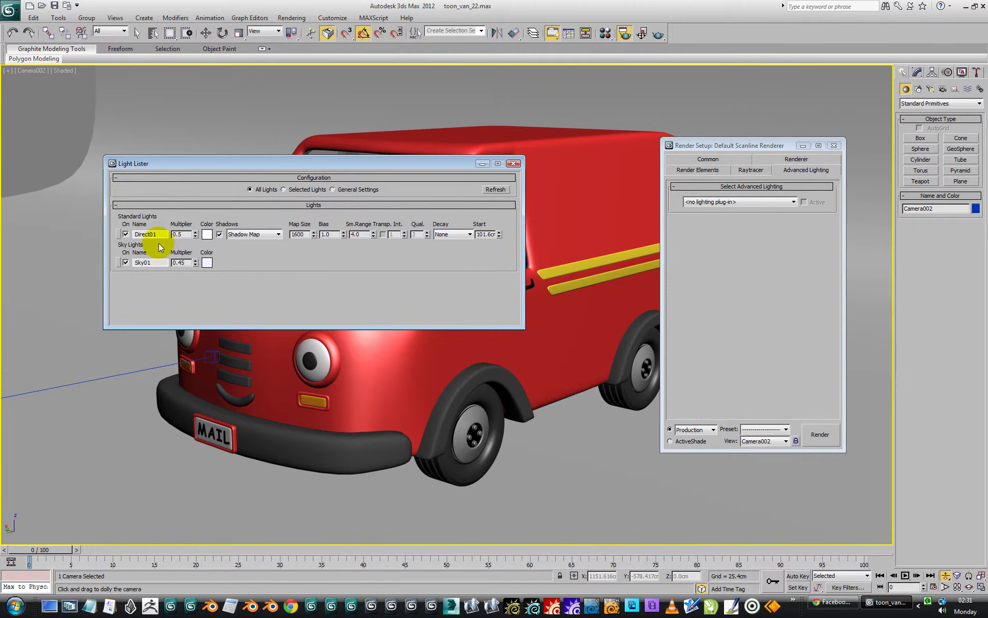
click(514, 164)
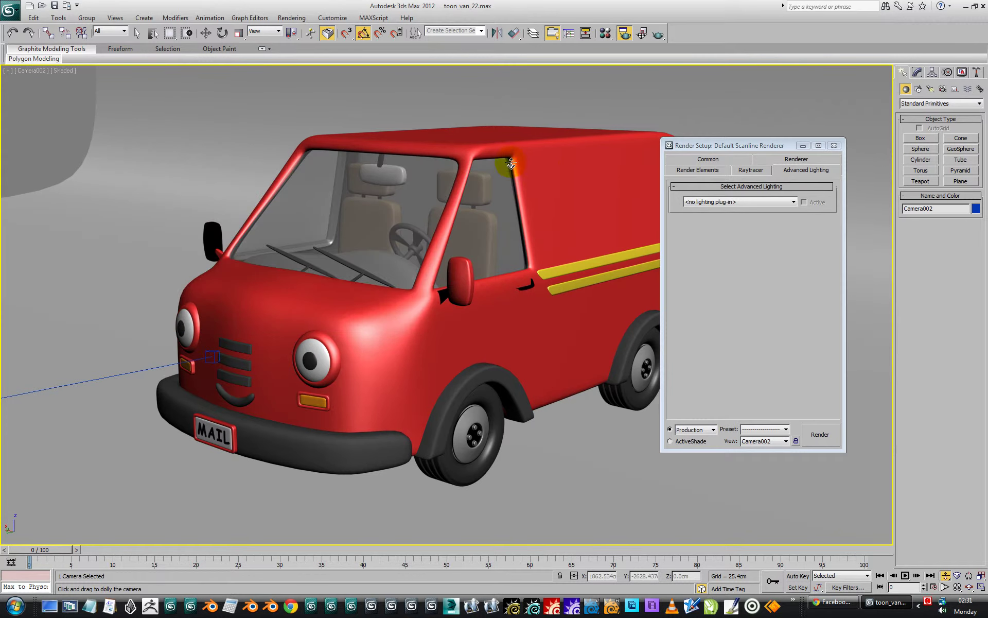
- Render the Camera002 view with the Default Scanline Renderer, clone the rendered frame and minimize both image windows
click(821, 435)
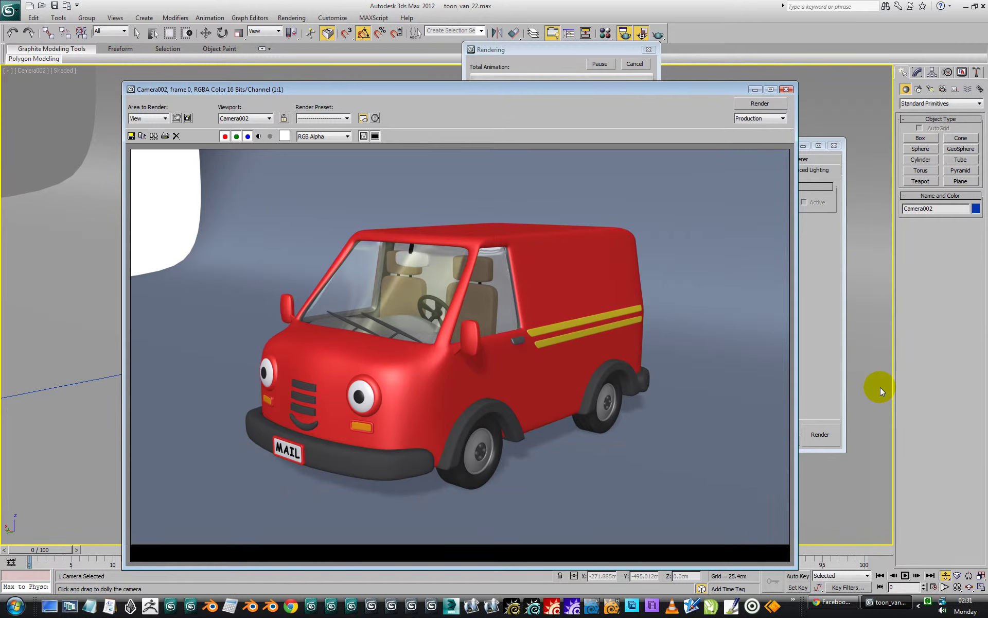
click(142, 136)
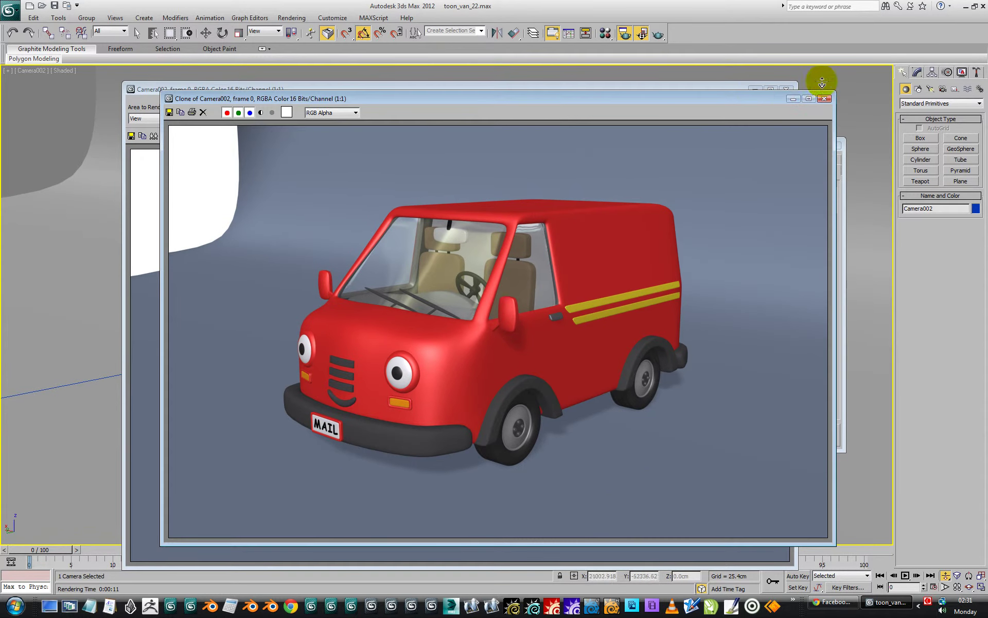
click(794, 98)
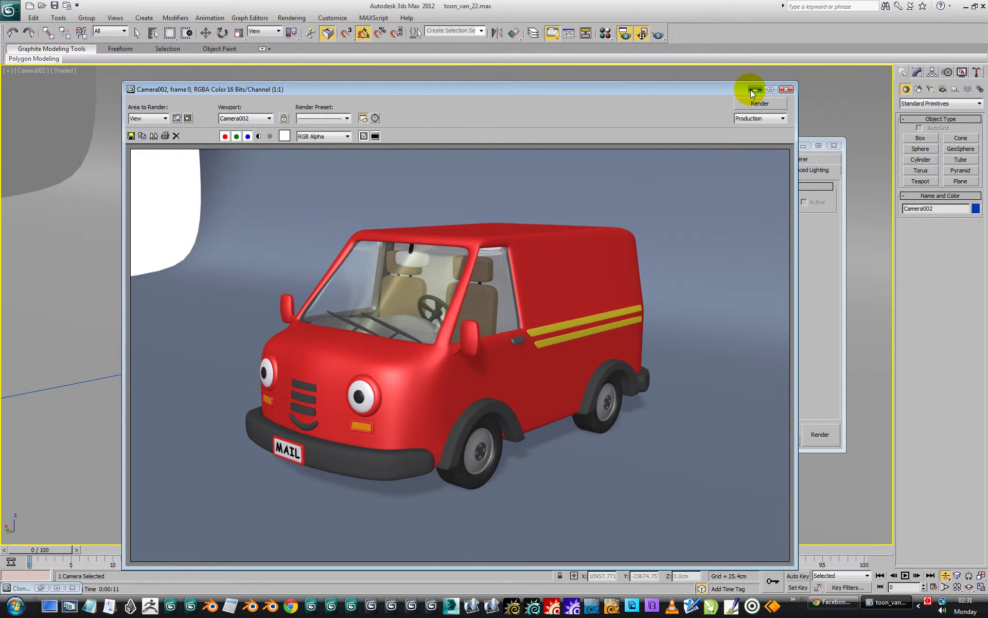
click(754, 90)
- Assign the mental ray Renderer as the production renderer
drag(746, 144, 664, 117)
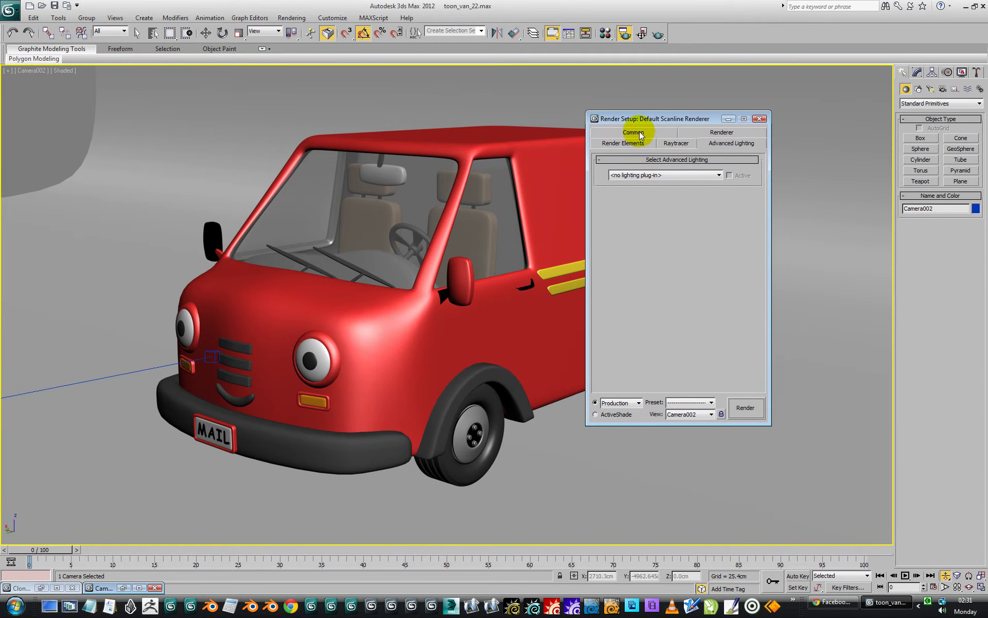
drag(728, 364, 693, 118)
click(623, 388)
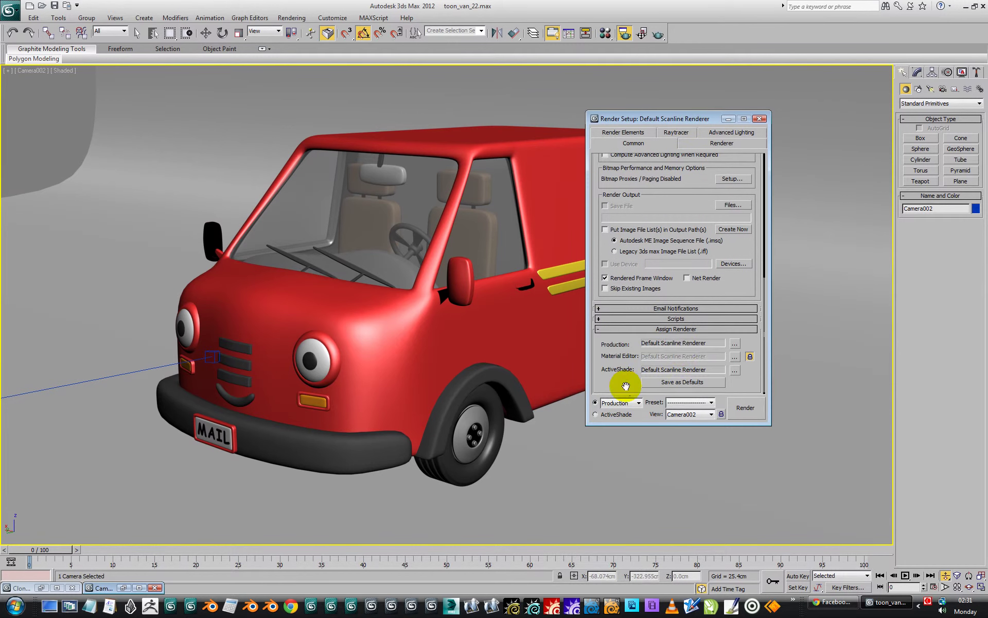
click(735, 342)
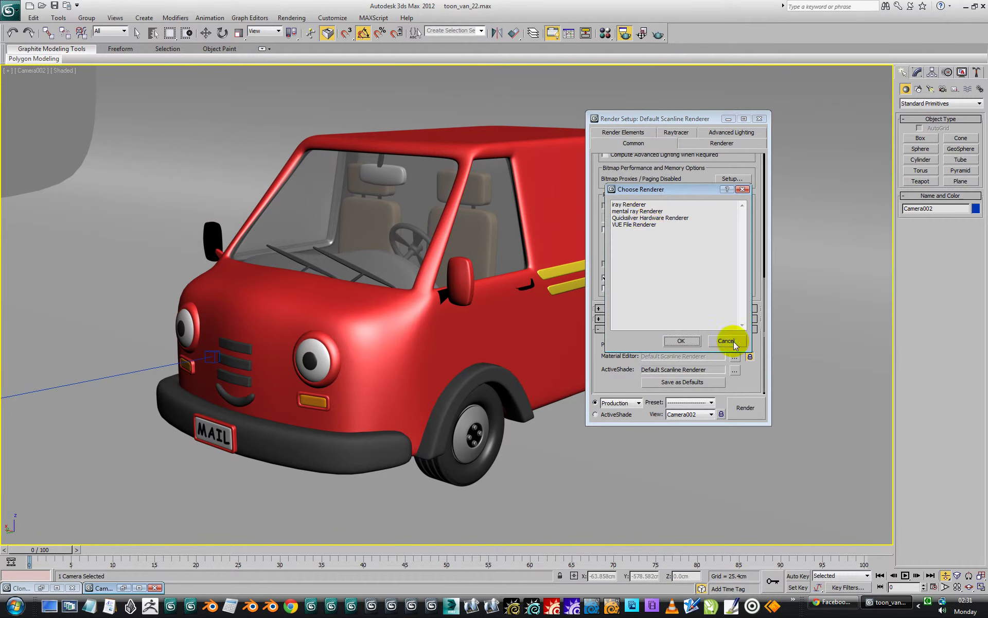
click(629, 212)
click(679, 339)
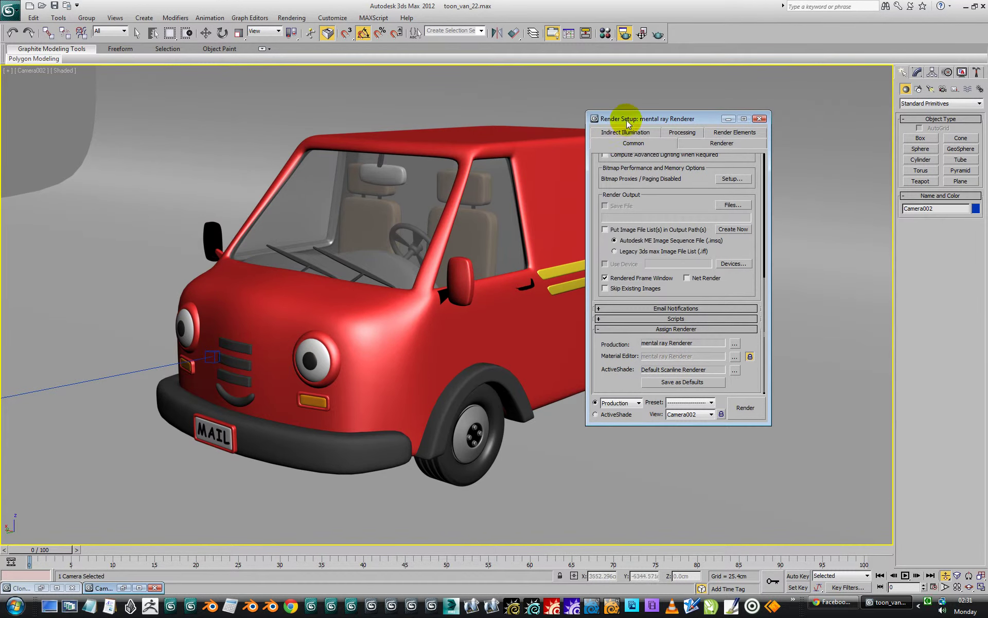
- Render the Camera002 view with mental ray and close the rendered frame window
drag(628, 119, 701, 160)
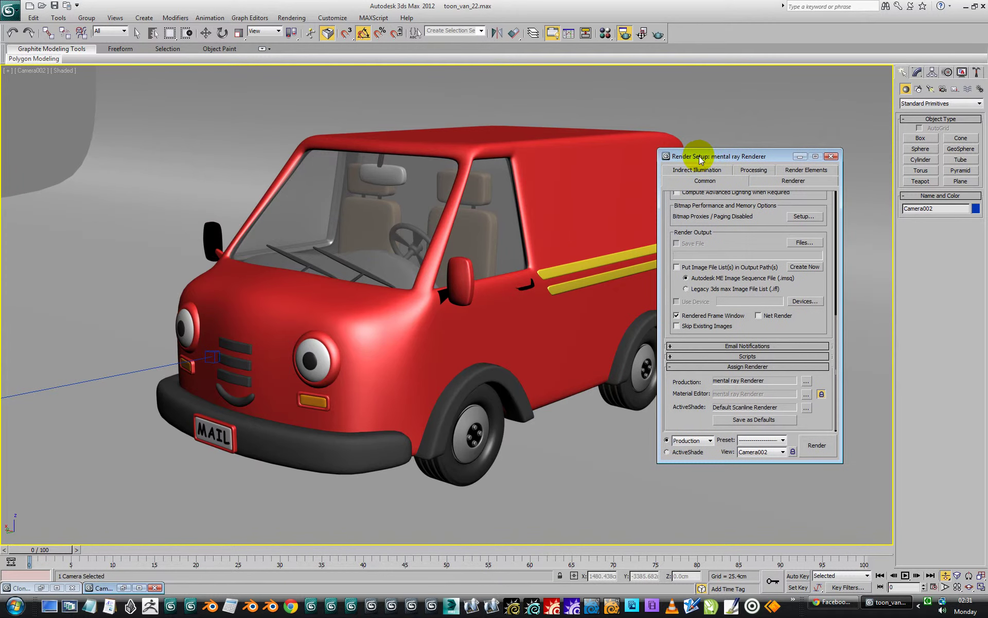
click(811, 446)
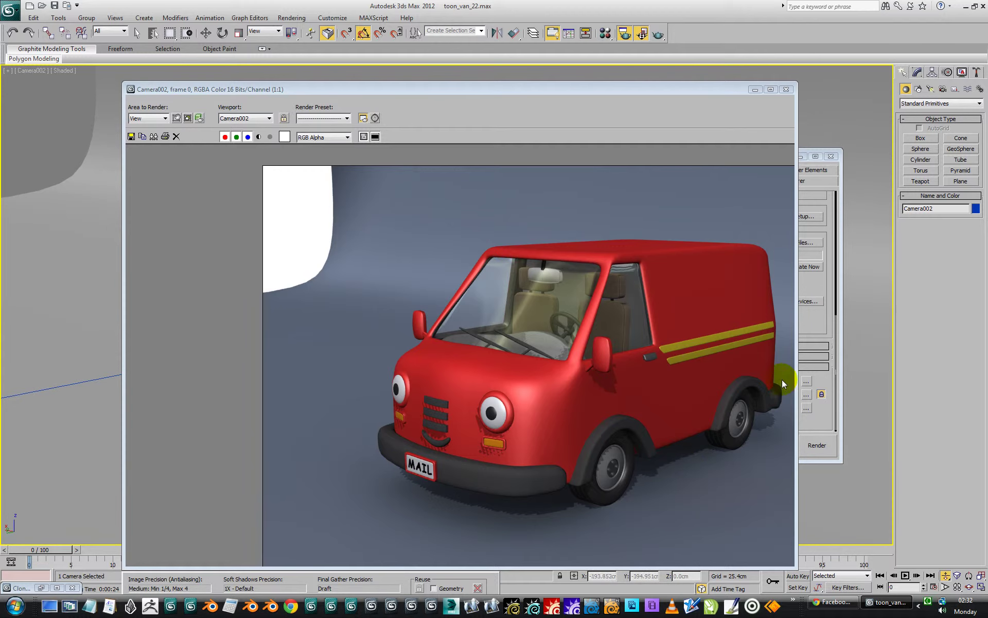
drag(704, 86, 690, 63)
click(764, 65)
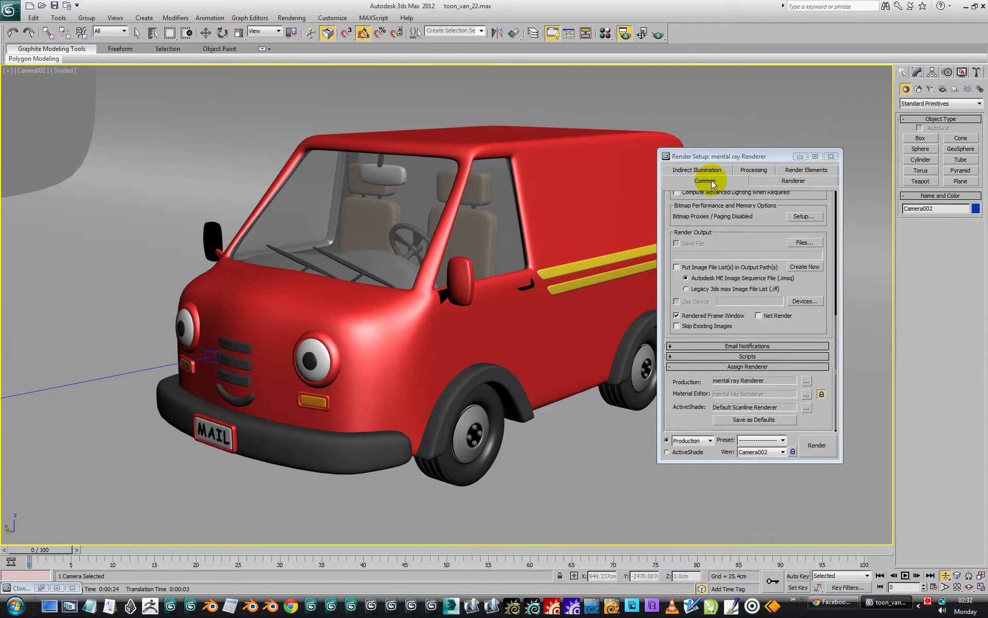
- Lengthen the Render Setup dialog and display the mental ray processing settings with the translator options
click(780, 182)
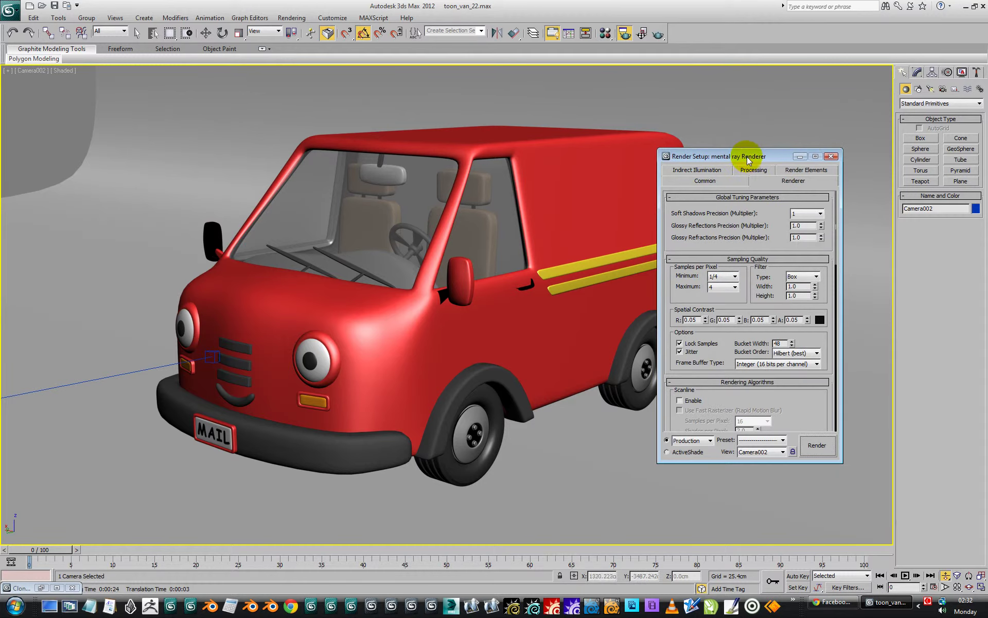
drag(745, 156, 753, 78)
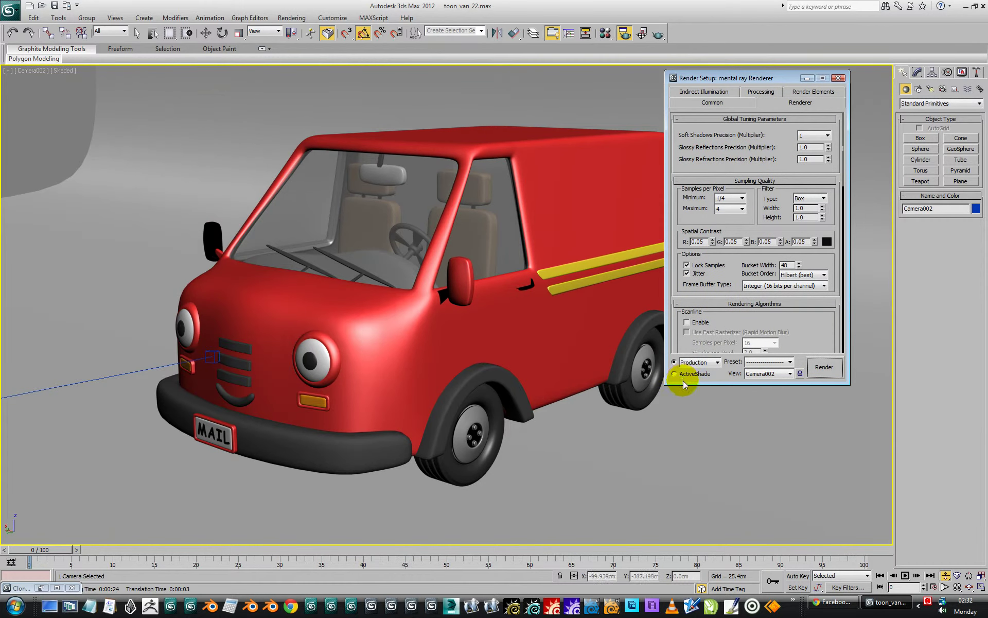
drag(683, 383, 690, 541)
click(760, 91)
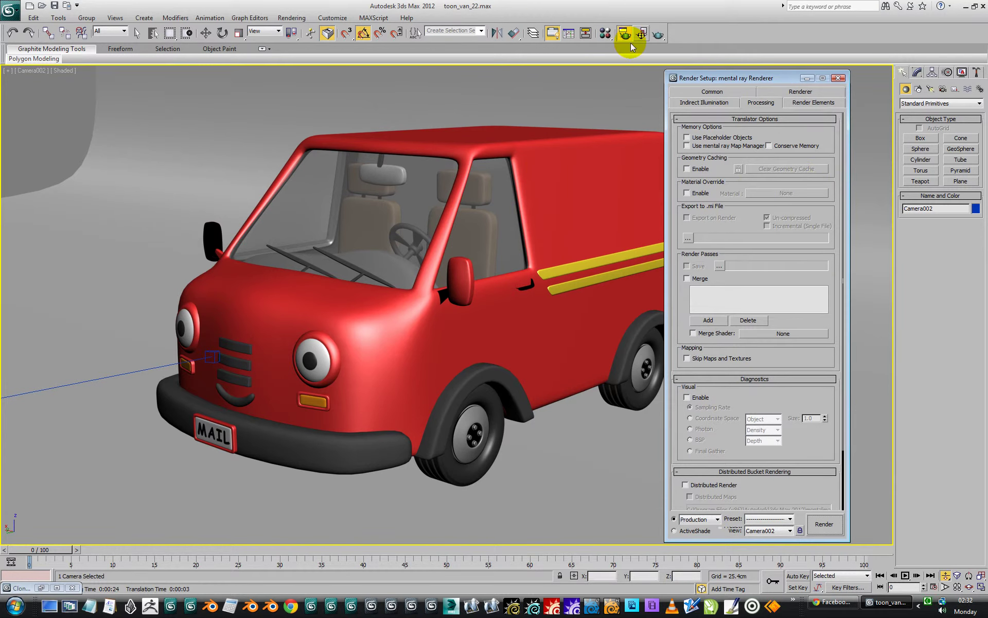
- Assign an Ambient/Reflective Occlusion map to the diffuse color of the unused material 09 - Default
click(606, 35)
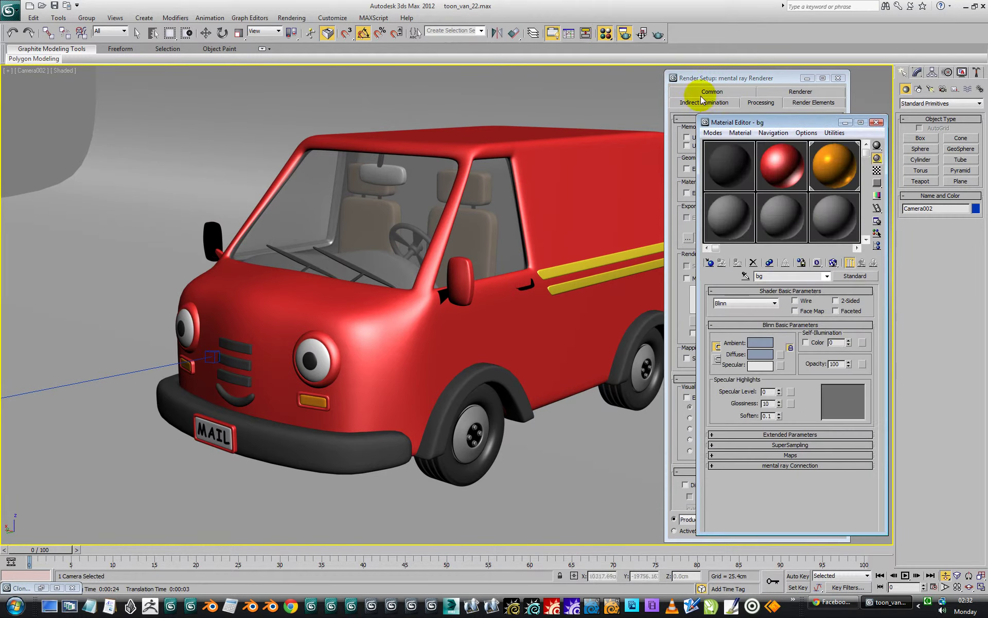
drag(741, 115, 321, 86)
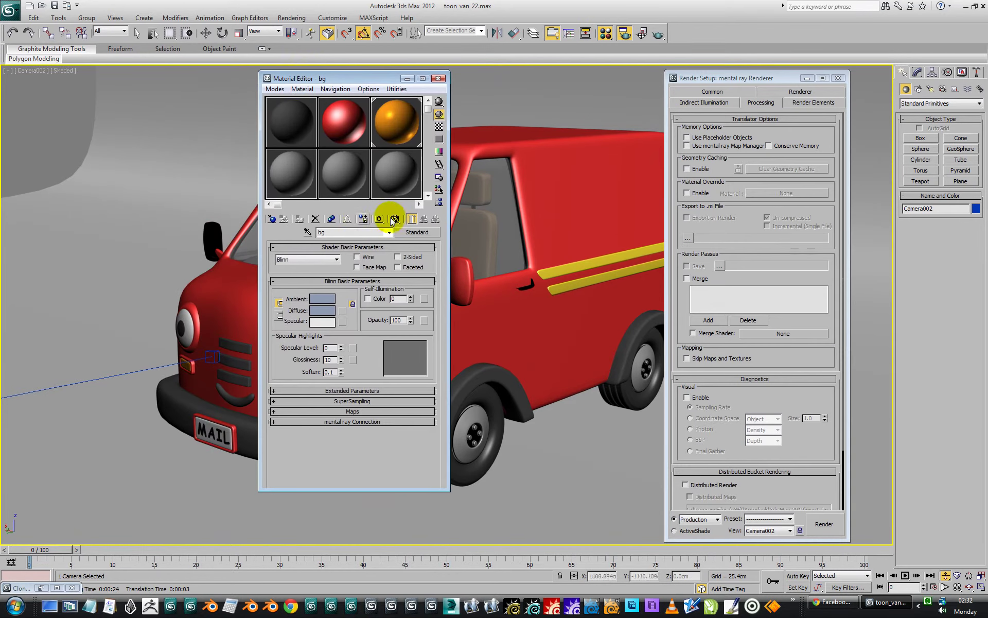
click(405, 187)
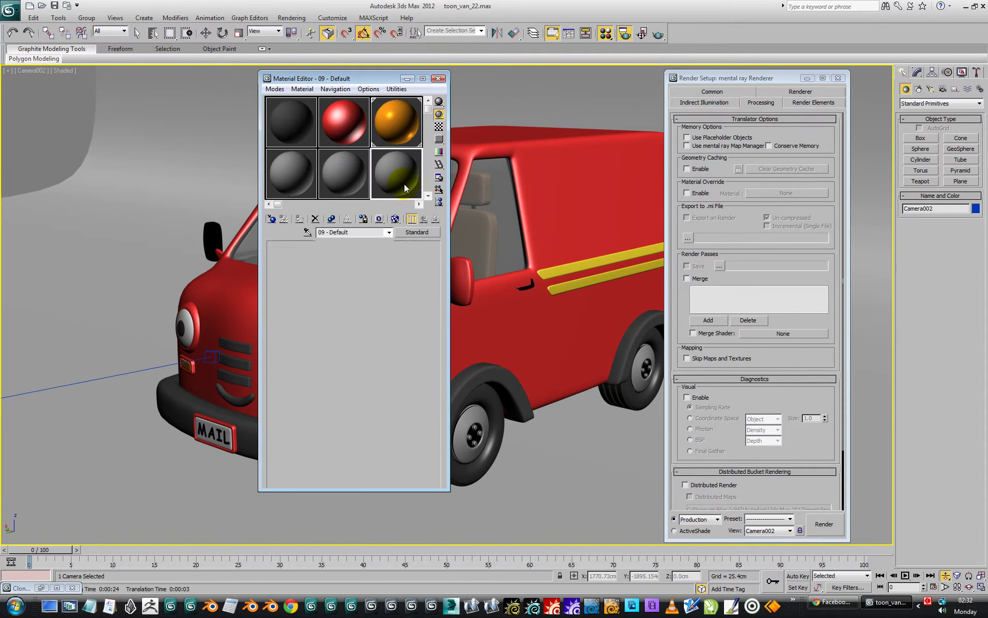
click(413, 232)
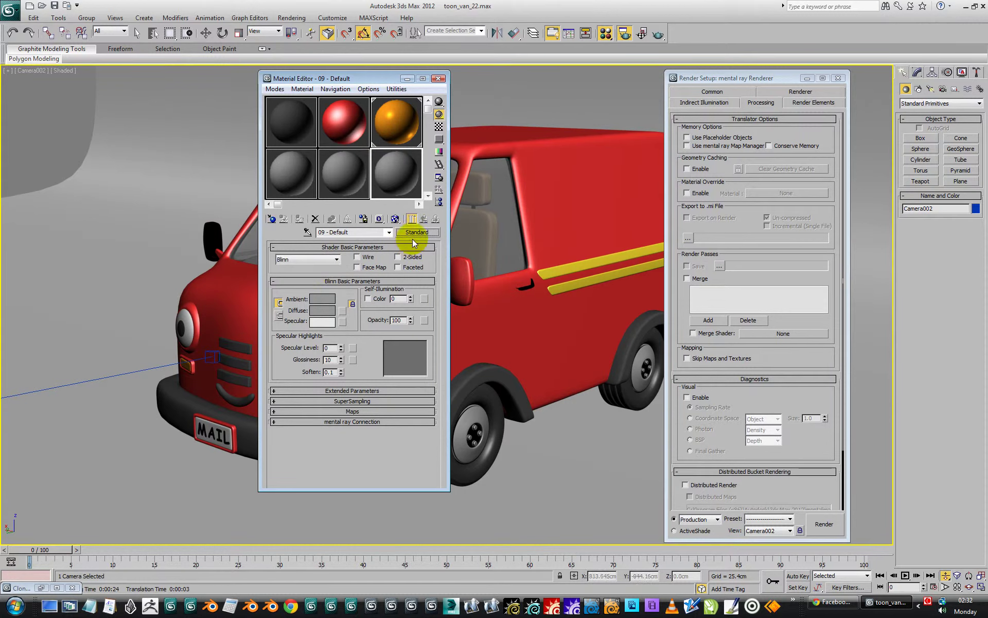
click(341, 311)
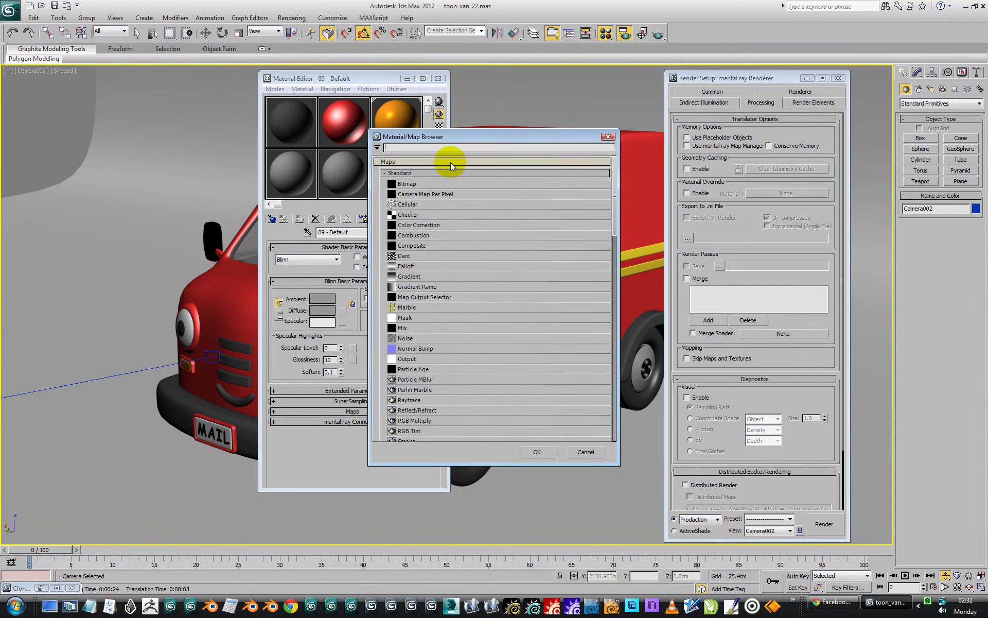
click(435, 173)
click(410, 196)
click(537, 452)
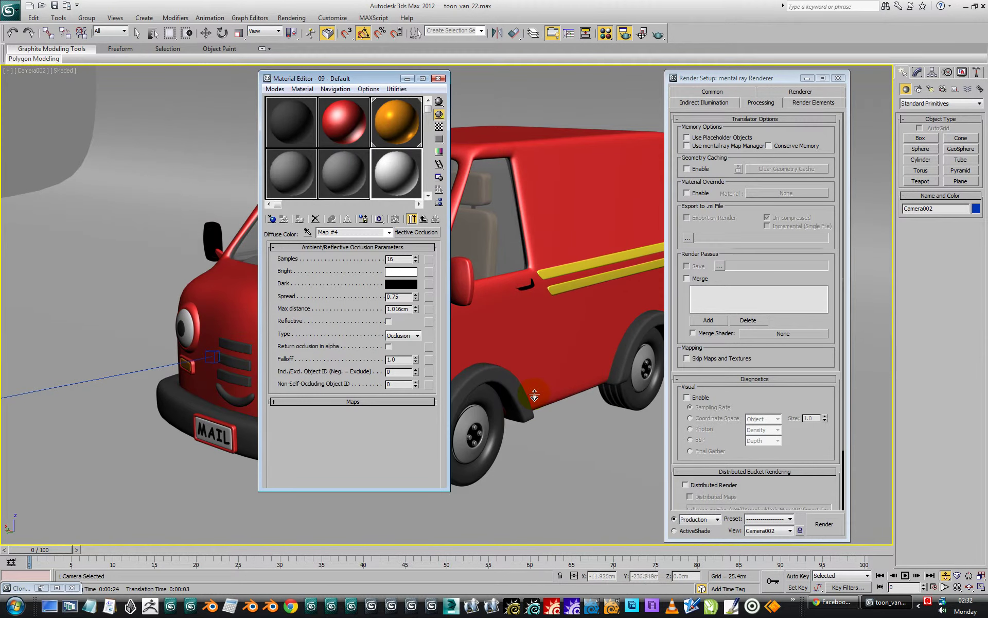
- Copy the diffuse Ambient/Reflective Occlusion map to the material's Self-Illumination slot as an instance
click(423, 220)
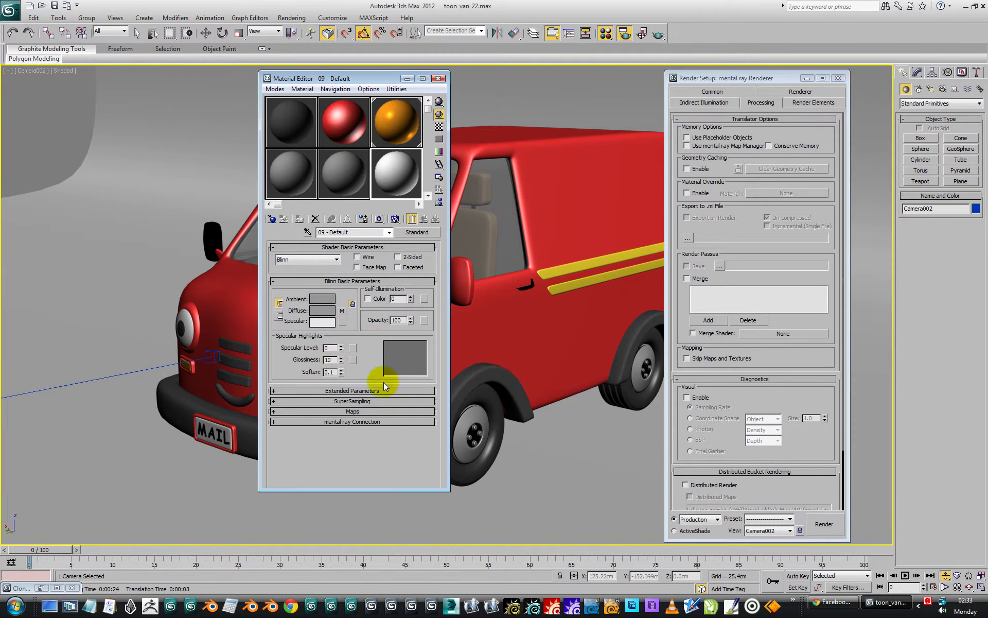
click(346, 410)
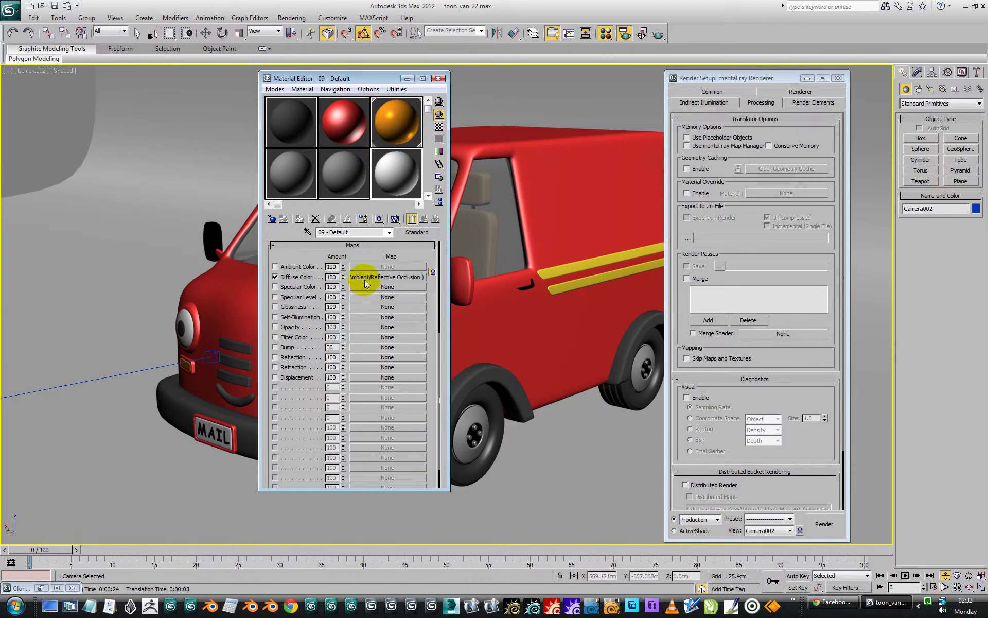
drag(365, 278, 366, 316)
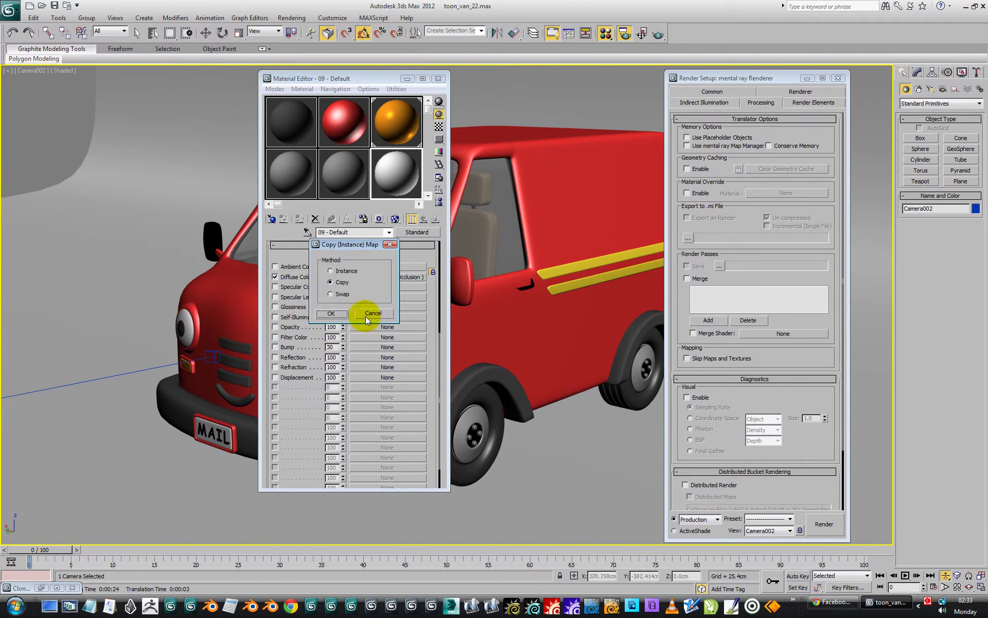
click(331, 271)
click(332, 313)
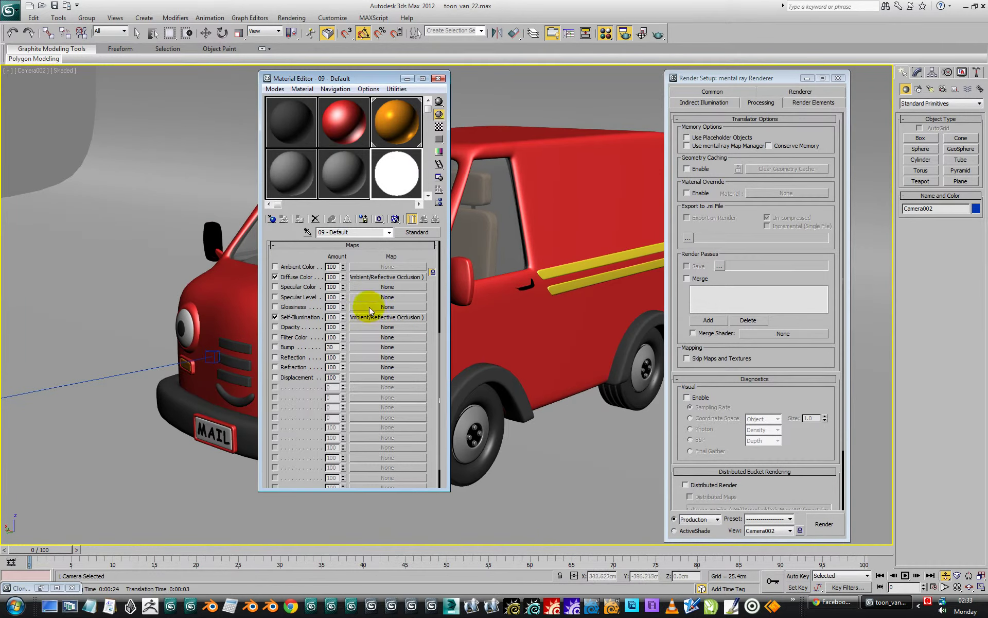
- Set the Ambient/Reflective Occlusion map's samples to 32
click(382, 317)
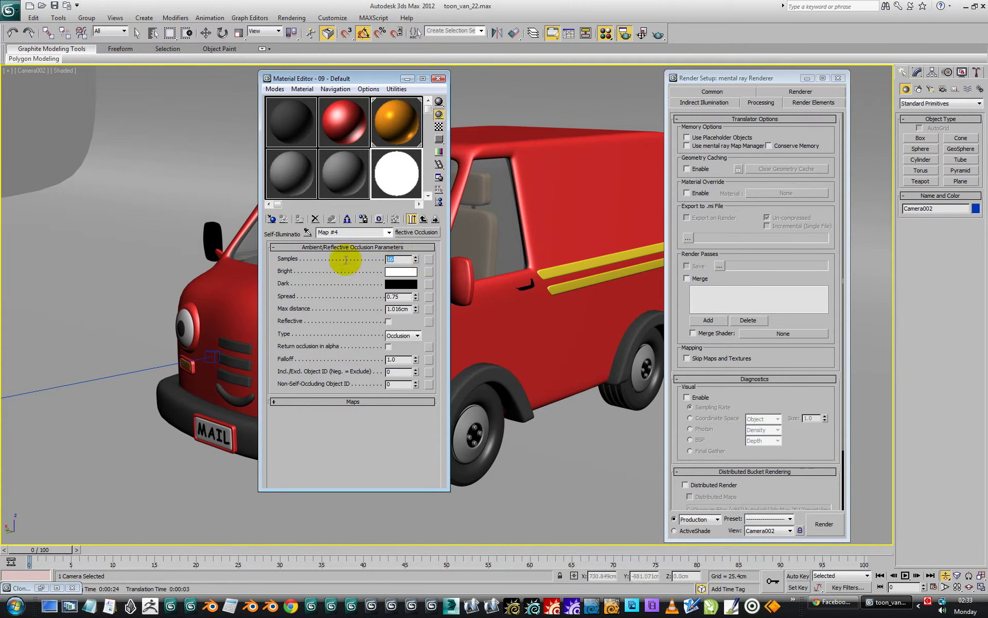
double_click(406, 259)
text(32)
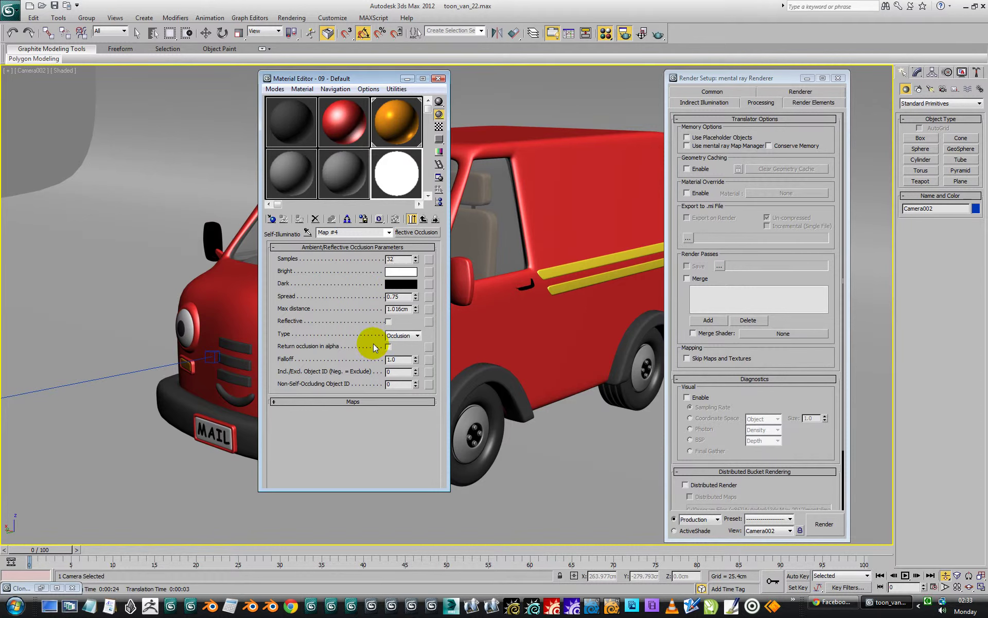
key(Return)
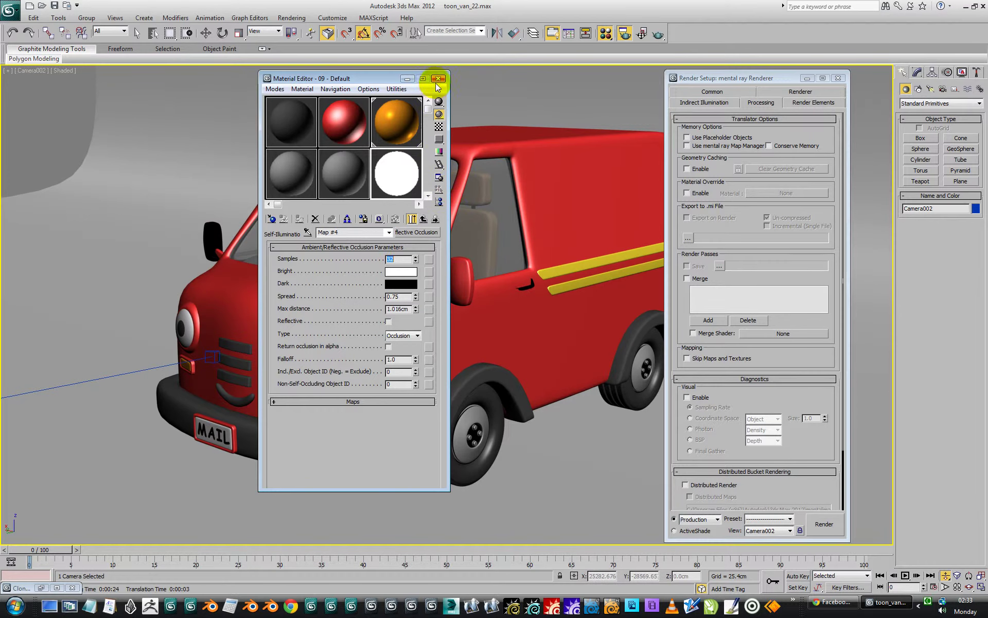
- Enable the material override and assign the 09 - Default occlusion material to it as an instance
drag(384, 79, 397, 82)
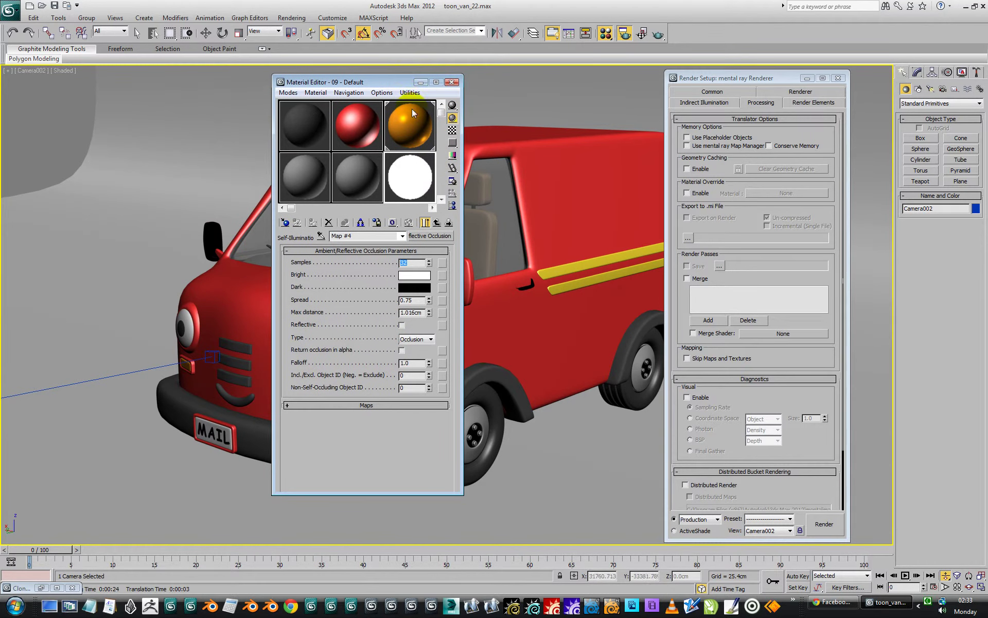
click(437, 222)
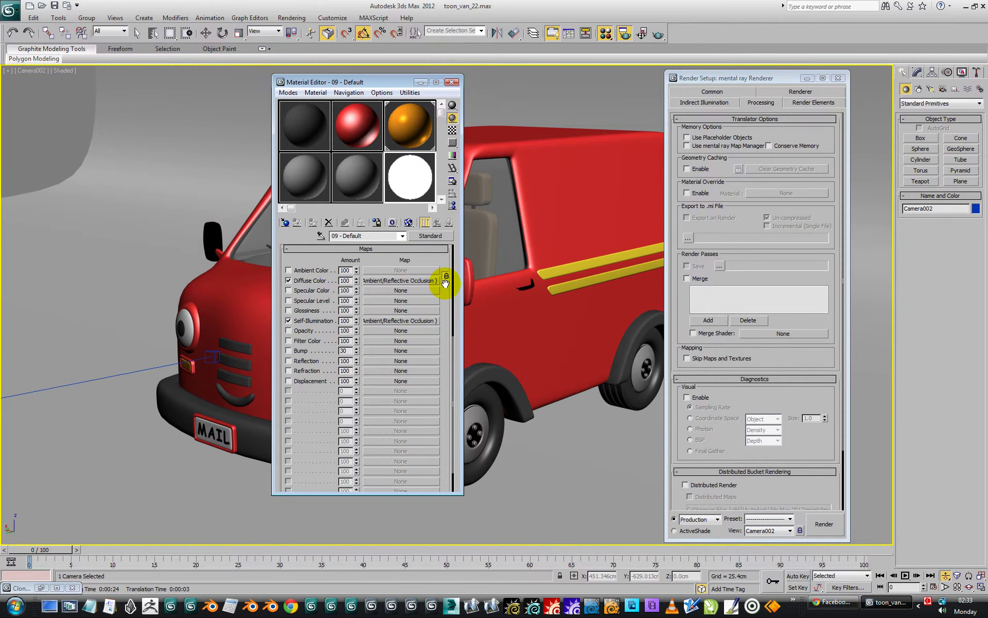
click(688, 193)
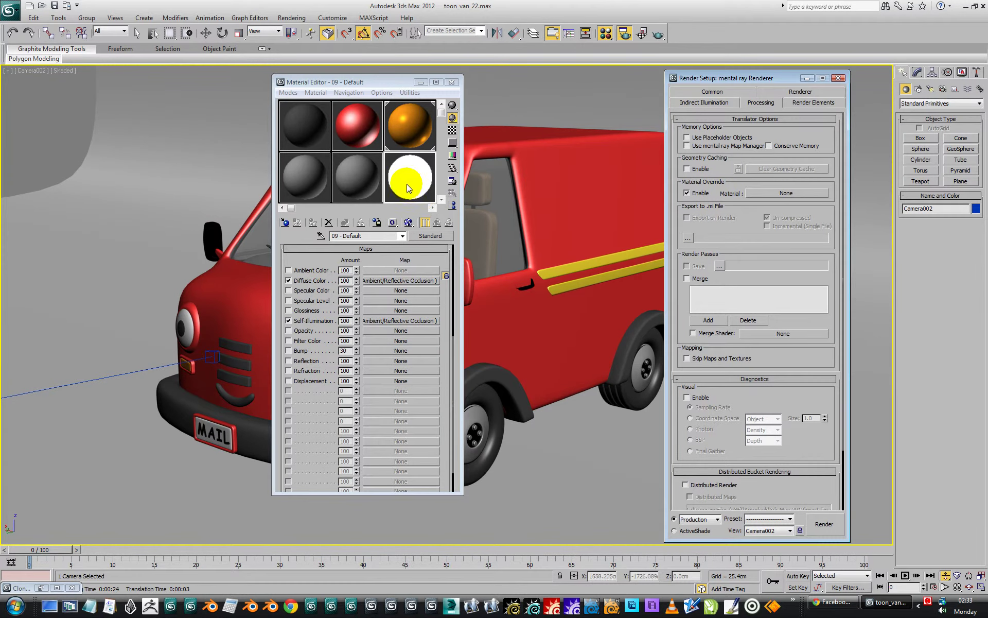
drag(407, 183, 761, 194)
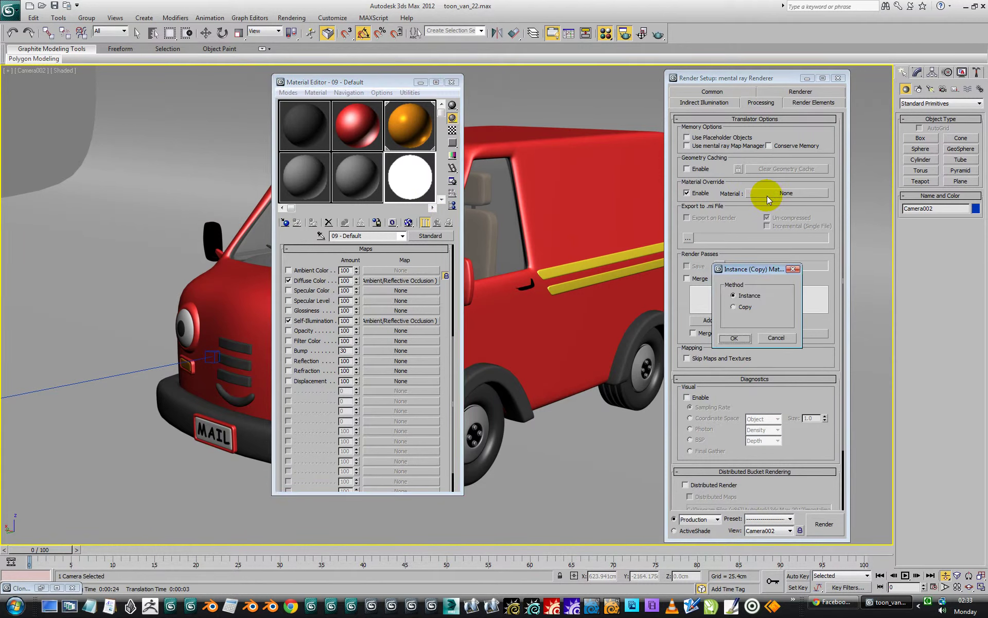
click(734, 338)
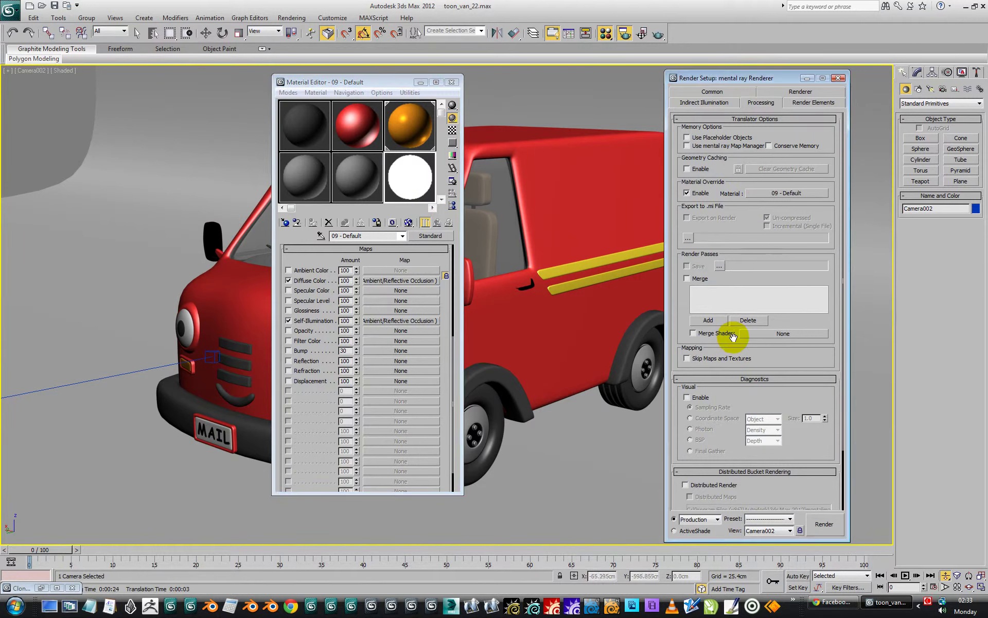
- Check the Final Gather state in the indirect illumination settings and return to the processing settings
click(693, 101)
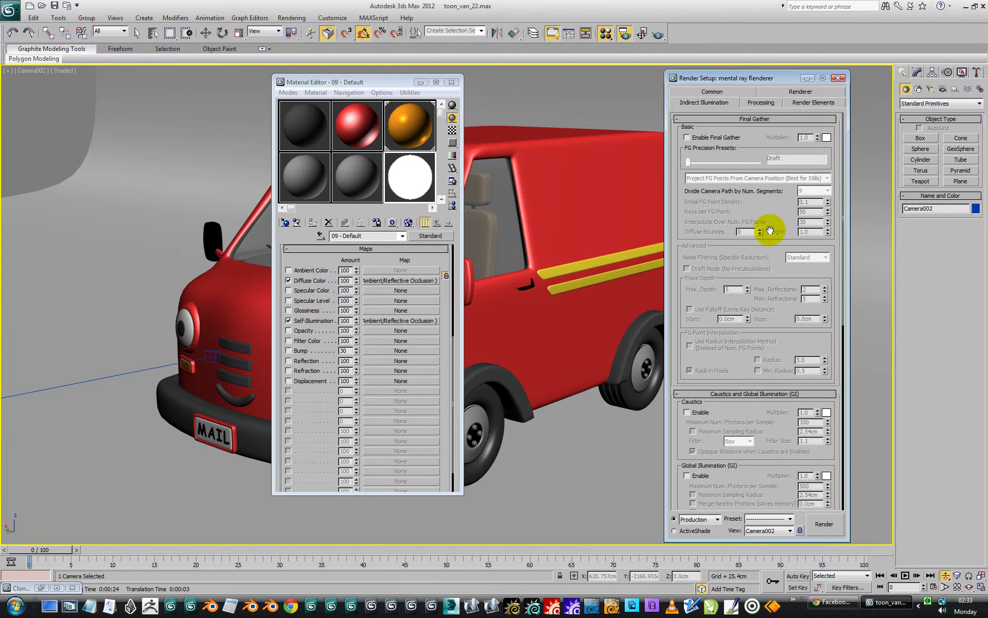
drag(339, 83, 477, 97)
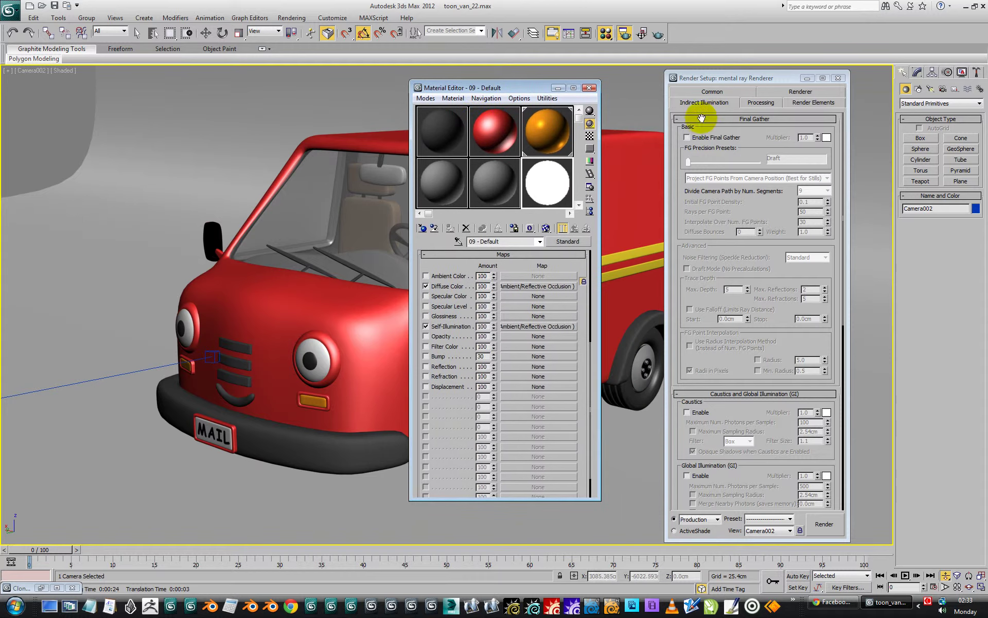
click(759, 103)
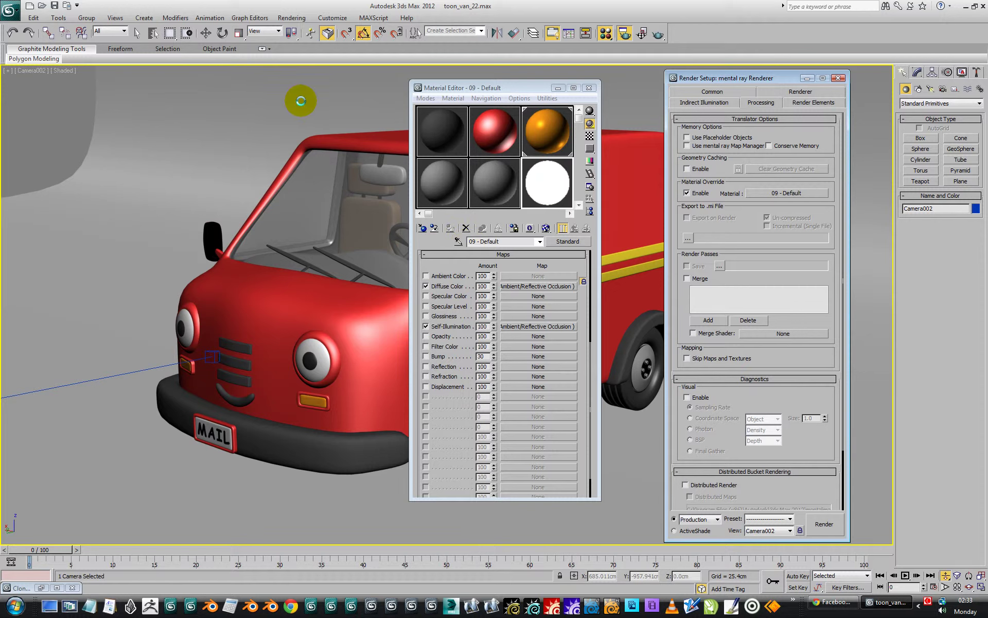
- Turn off the Sky01 skylight in the Light Lister and minimize the lister
drag(446, 91, 502, 80)
click(58, 18)
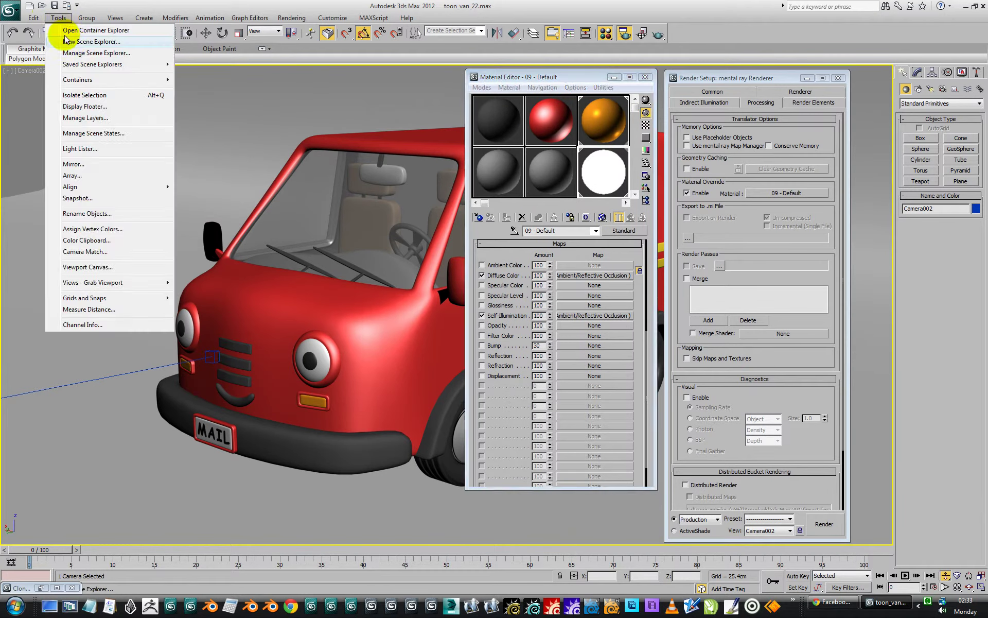
click(103, 149)
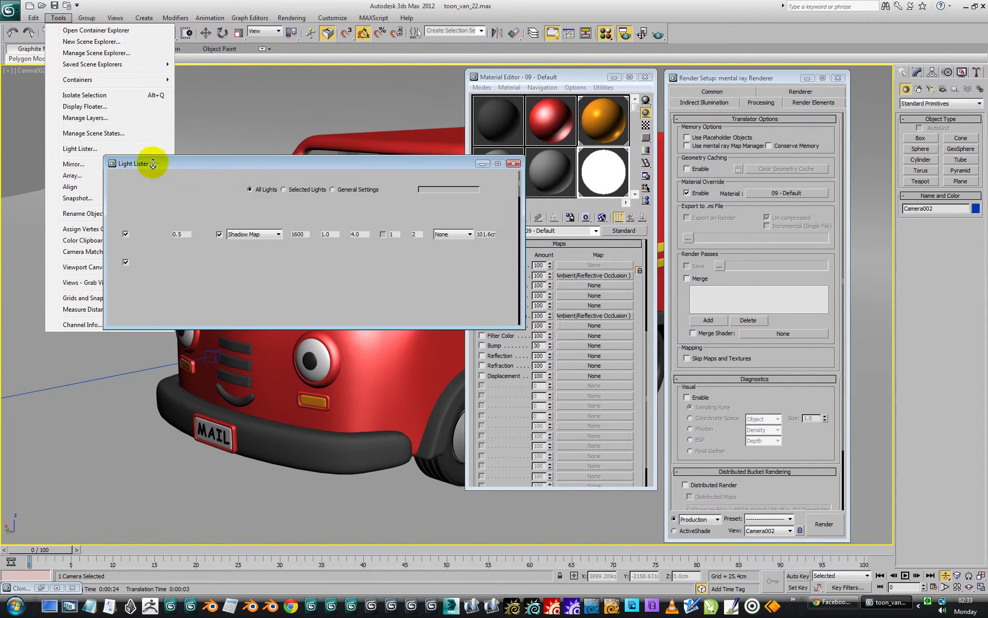
click(125, 262)
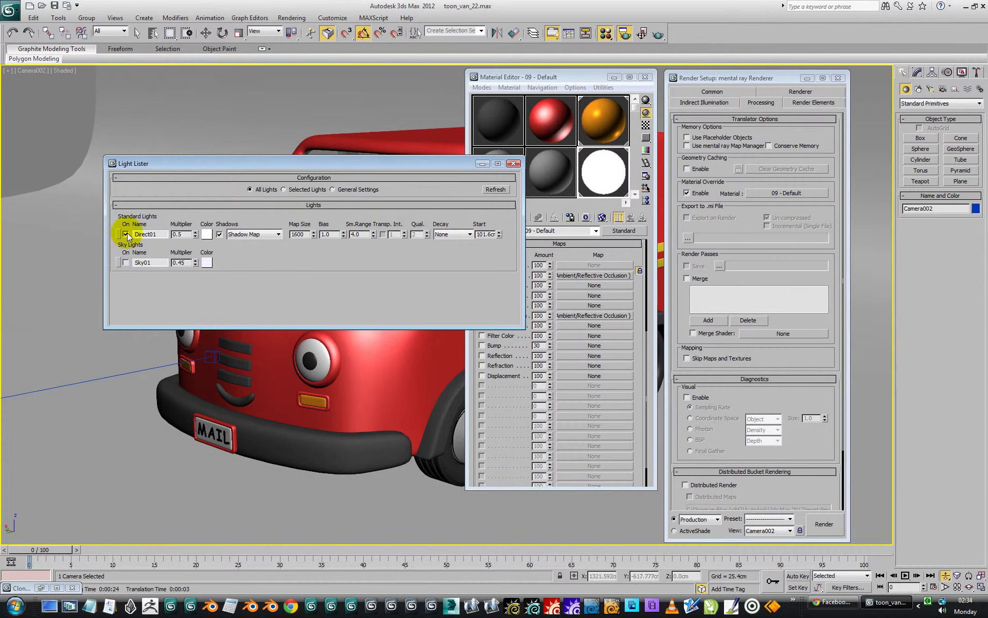
click(482, 163)
- Set the mental ray samples per pixel to a minimum of 1 and a maximum of 16
click(801, 91)
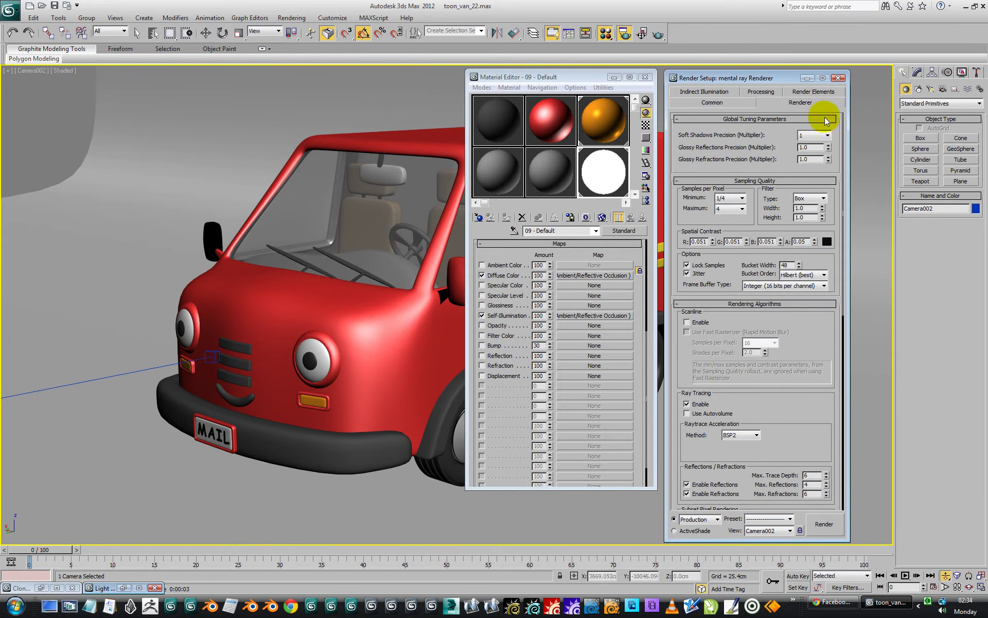
click(735, 199)
click(730, 227)
click(733, 209)
click(727, 244)
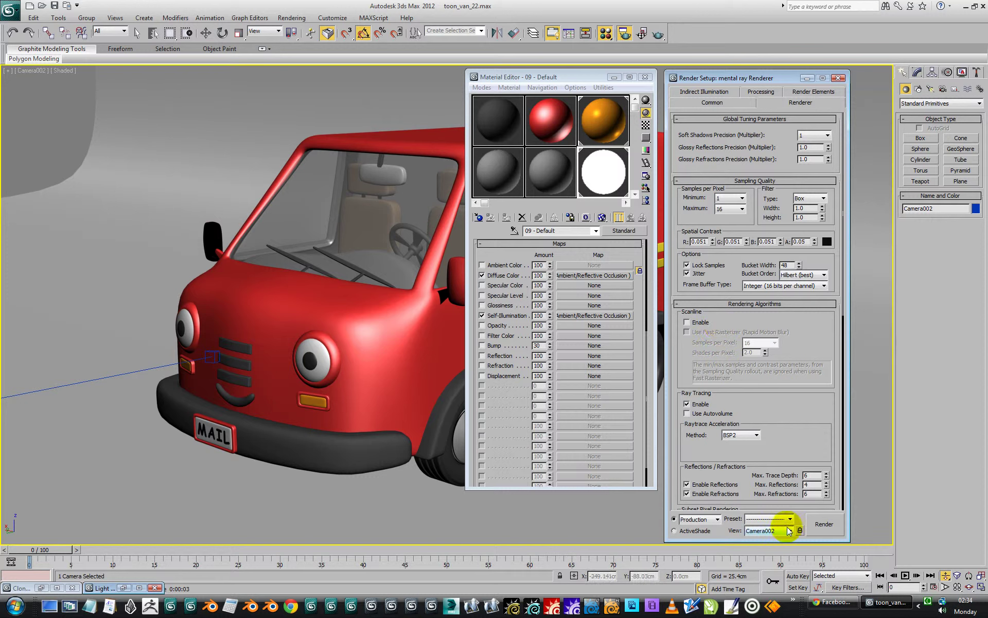
- Try a test render of the Camera002 view, cancel it partway and close the rendered frame window
click(823, 524)
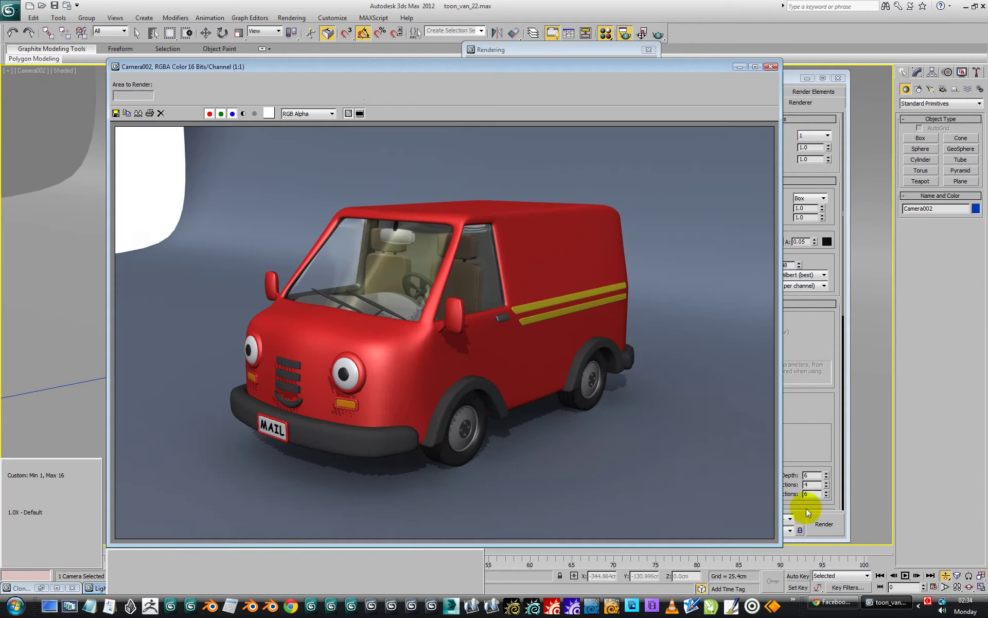
key(shift+q)
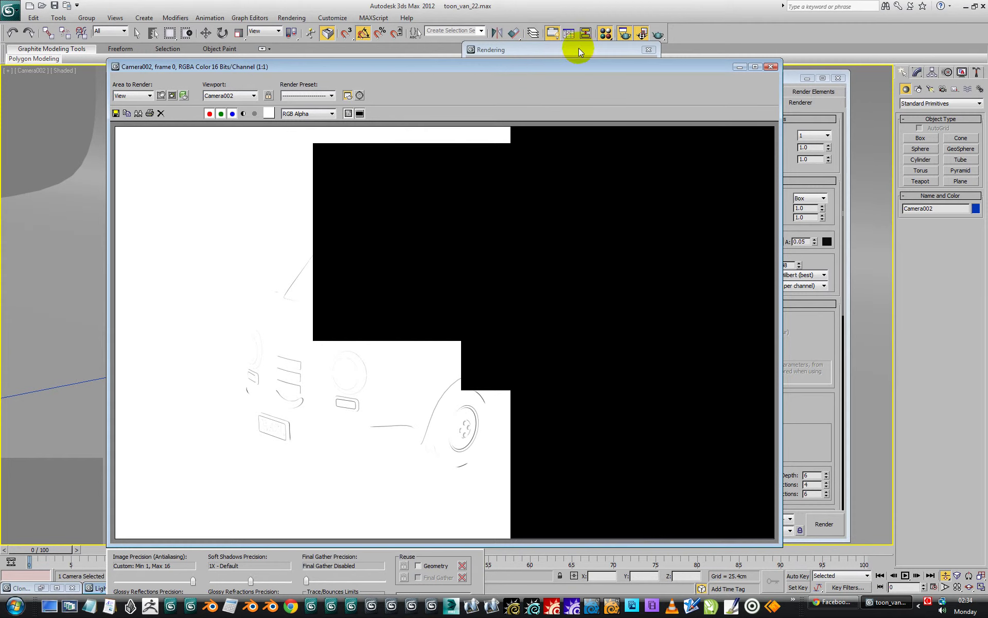
drag(558, 67, 502, 134)
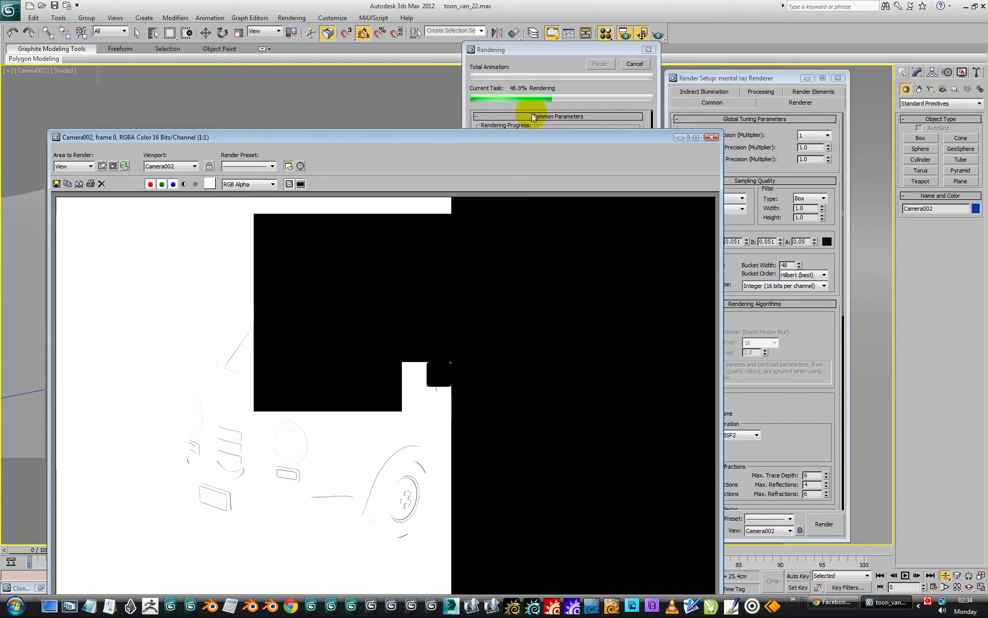
click(635, 64)
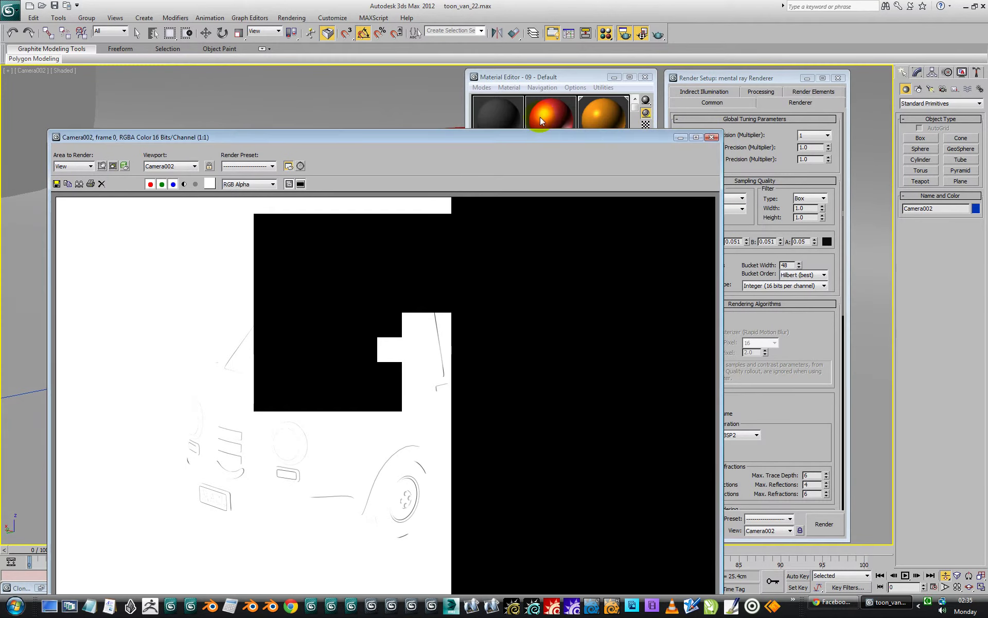
drag(638, 138, 608, 67)
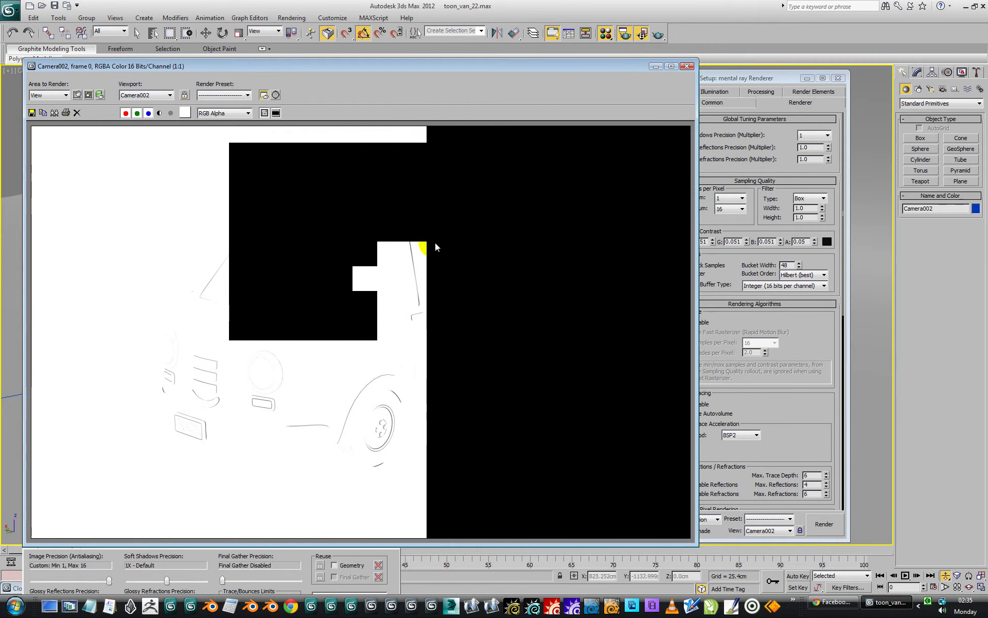
click(688, 66)
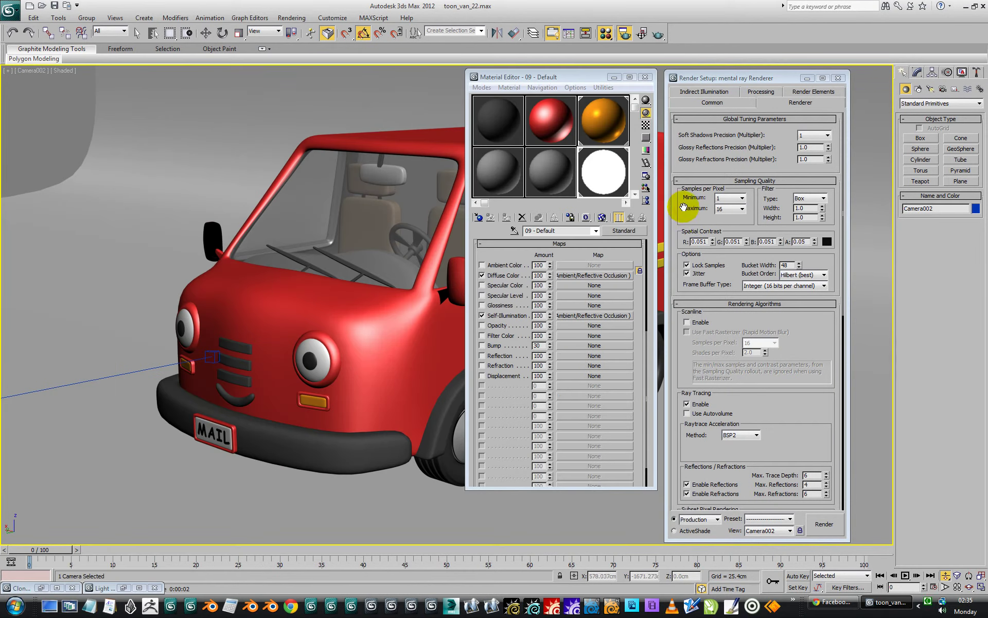
click(731, 198)
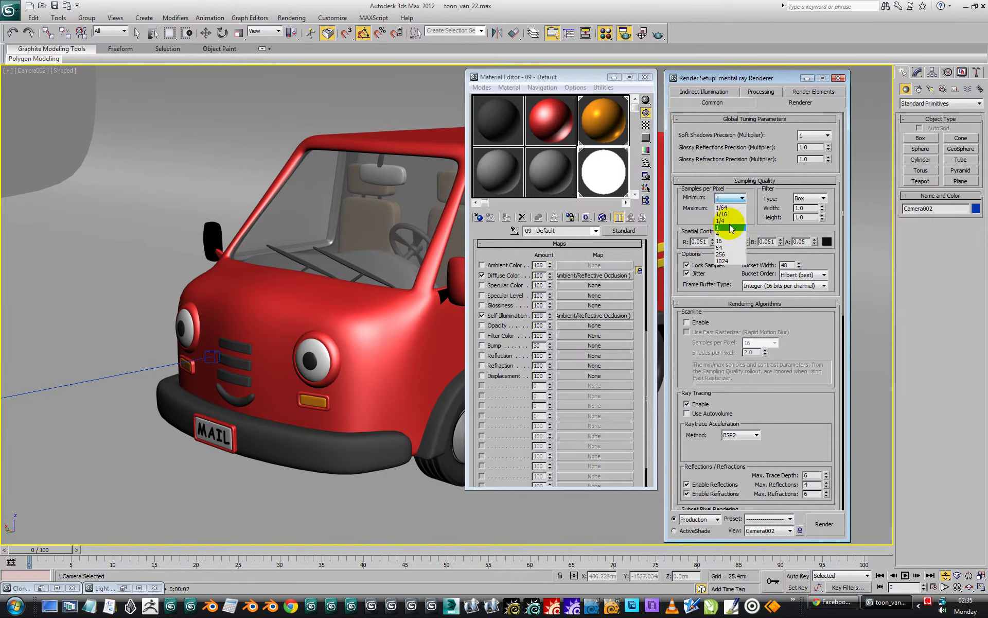
click(730, 228)
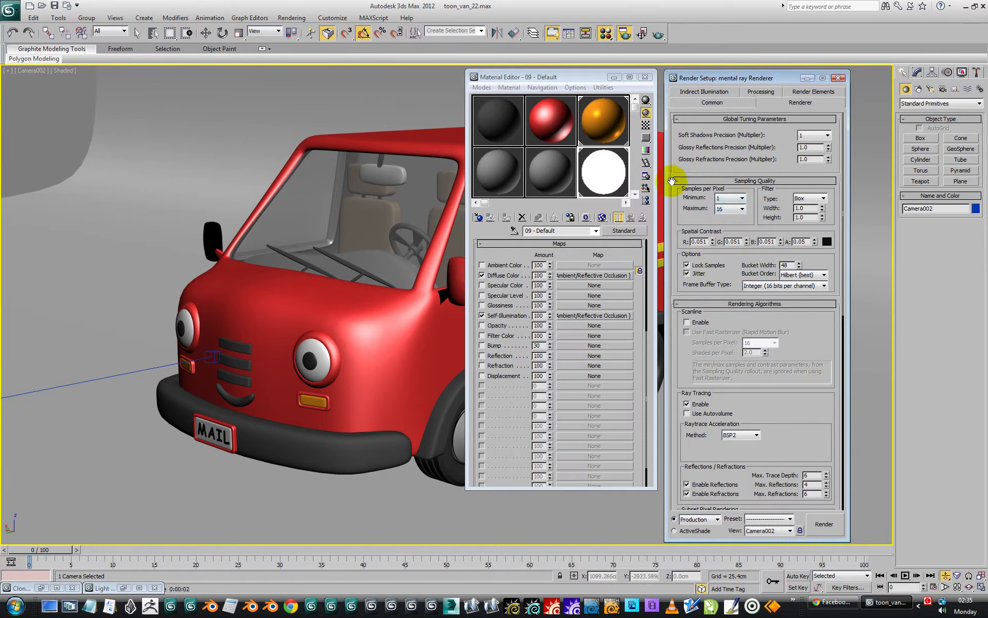
- Set the diffuse Ambient/Reflective Occlusion map's samples to 16 and its max distance to 50 cm
click(589, 275)
click(601, 258)
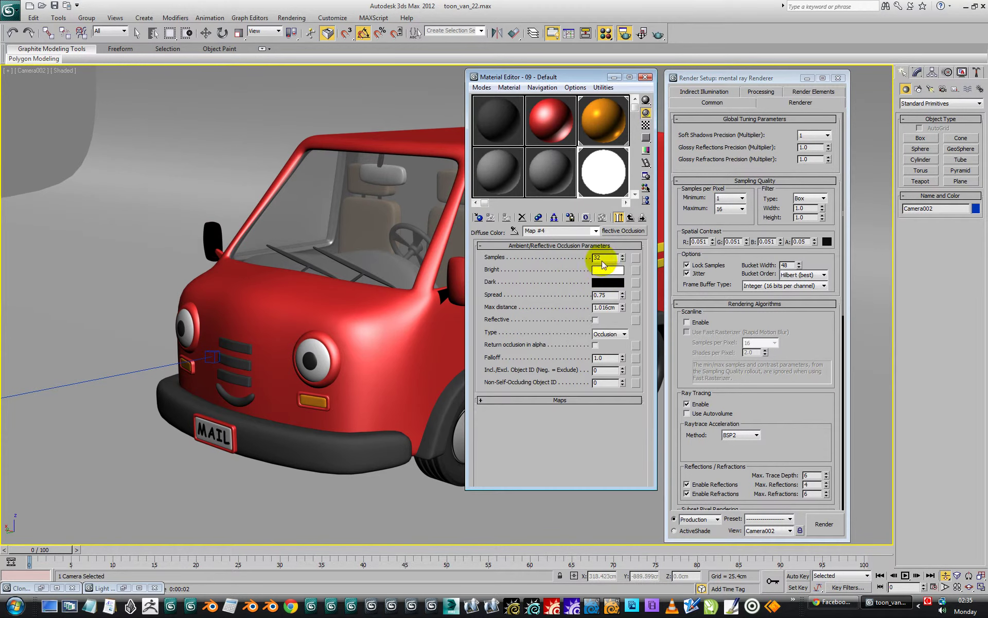
drag(600, 257, 575, 263)
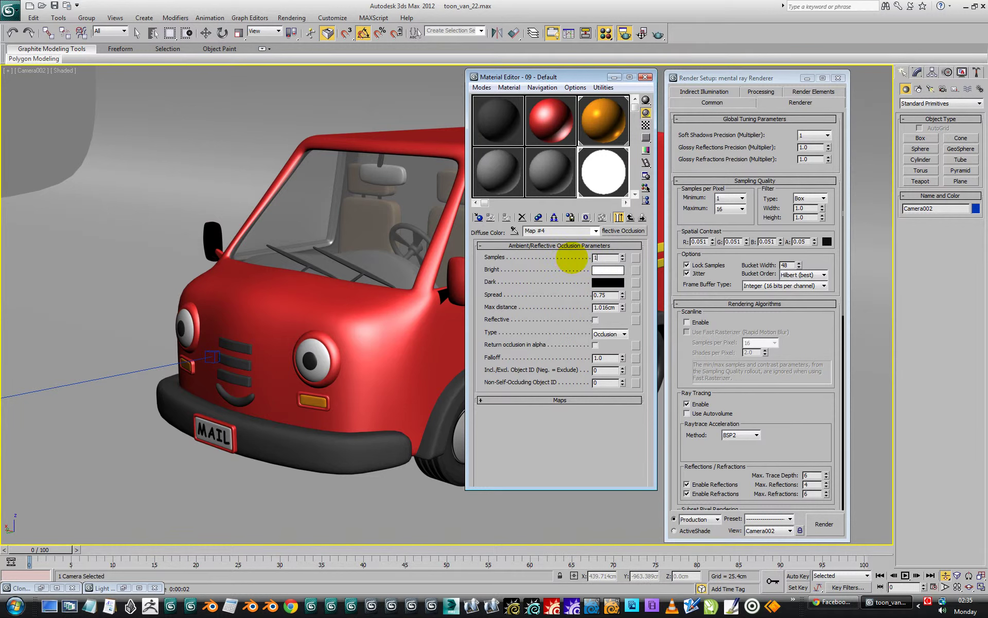
key(Return)
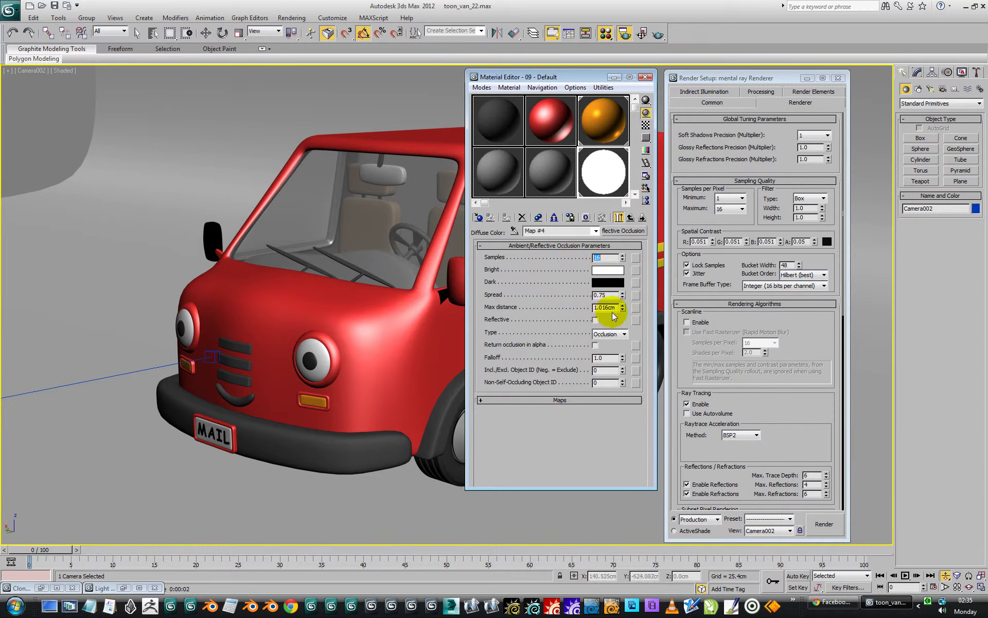
drag(616, 309, 571, 311)
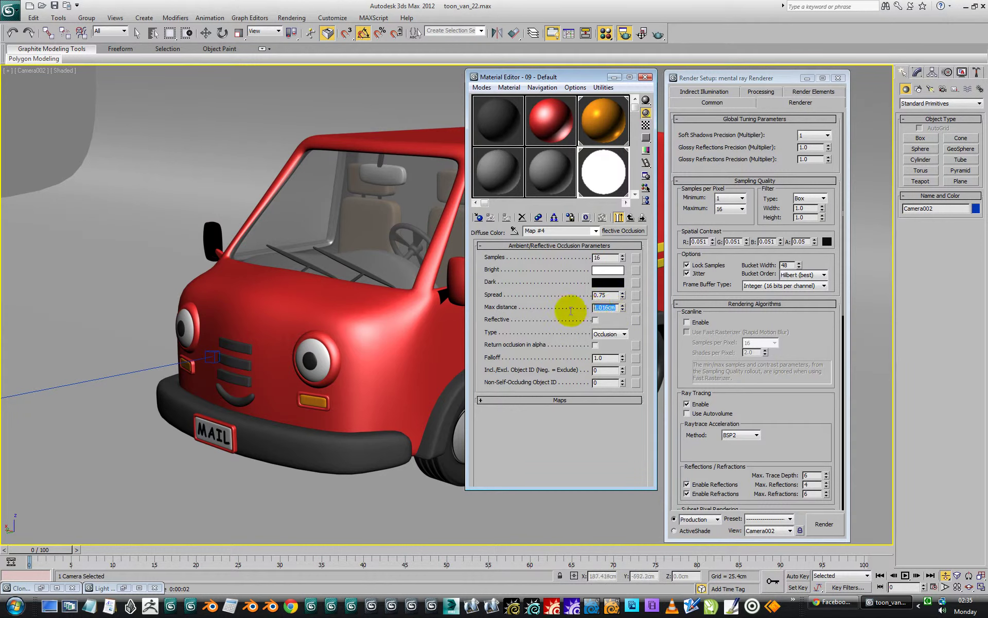
text(50)
key(Return)
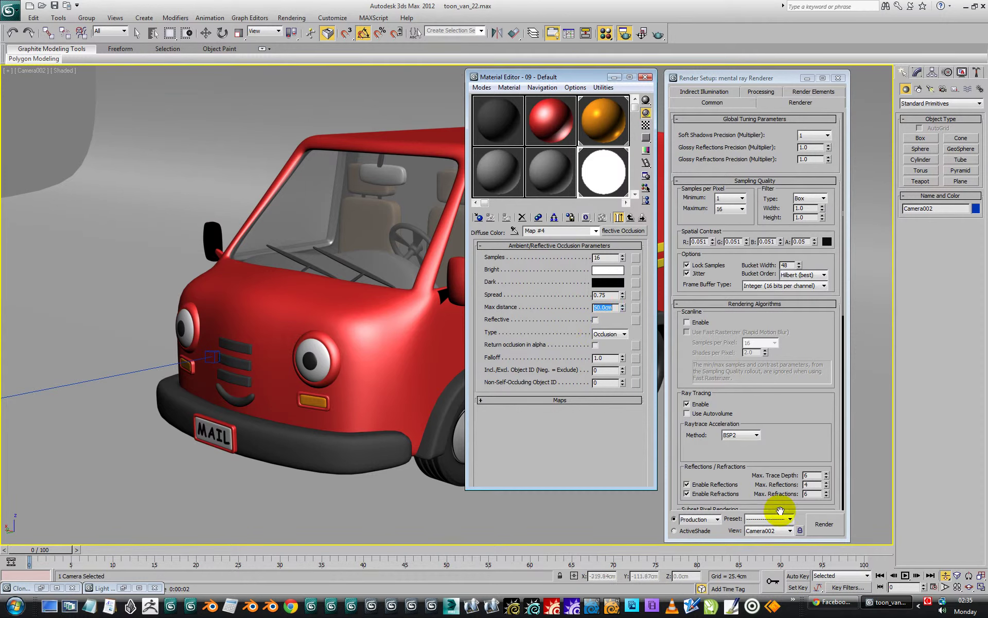
- Set the render output height to 400 with the aspect locked and render the Camera002 view
click(716, 103)
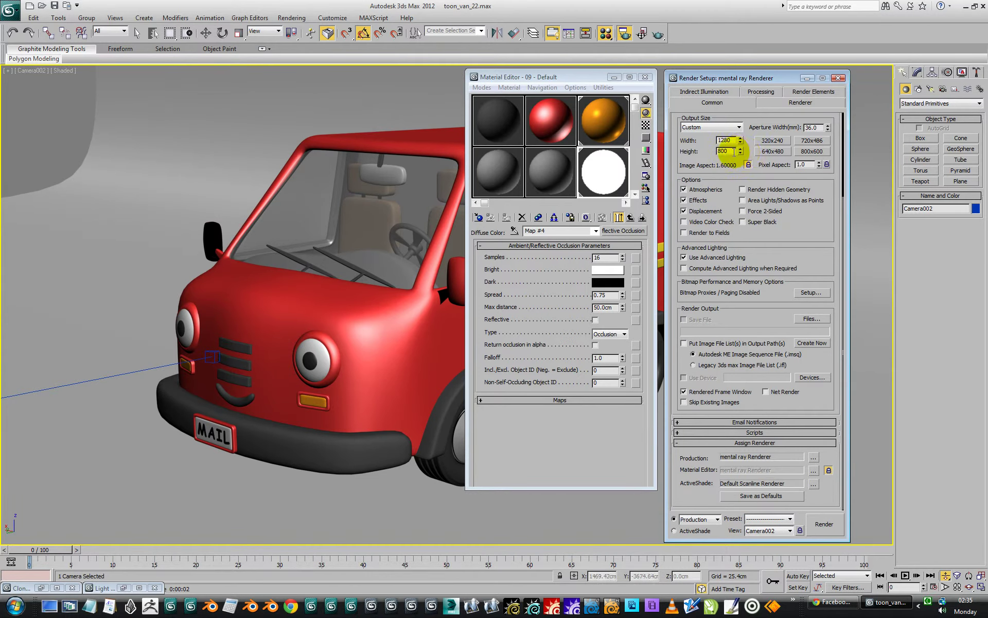
drag(734, 152, 684, 152)
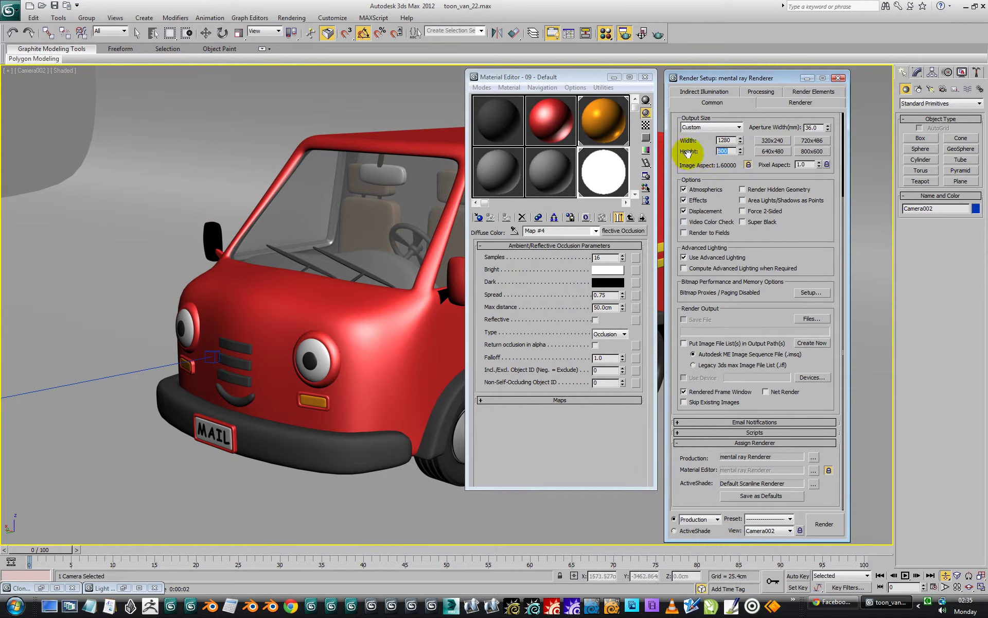
text(400)
key(Return)
click(821, 523)
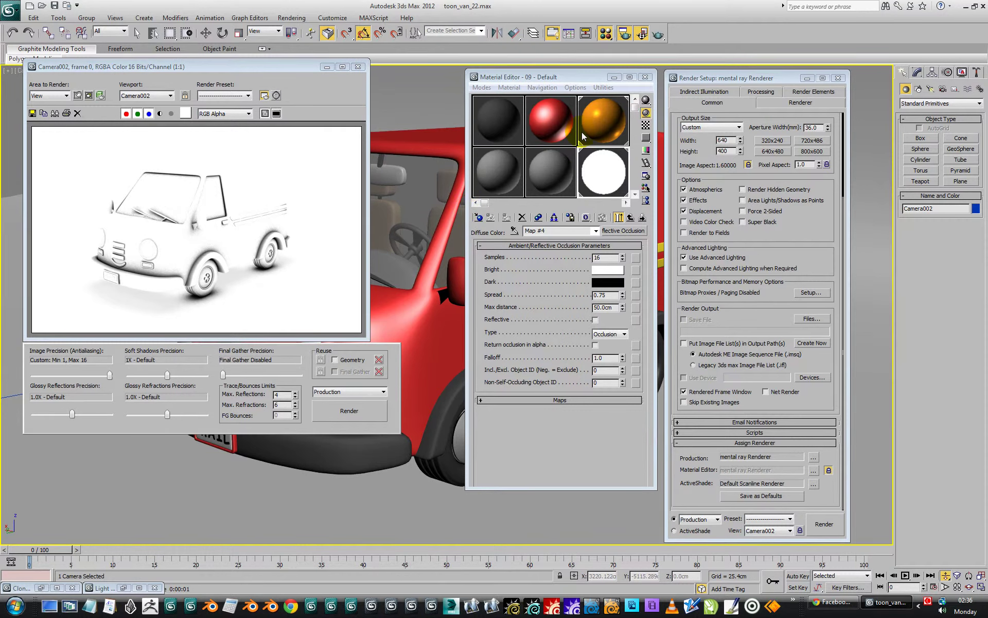
- Close the Material Editor and Render Setup, and create an AutoGrid box about 100 by 100 cm and 50 cm high on the ground beside the van
click(646, 77)
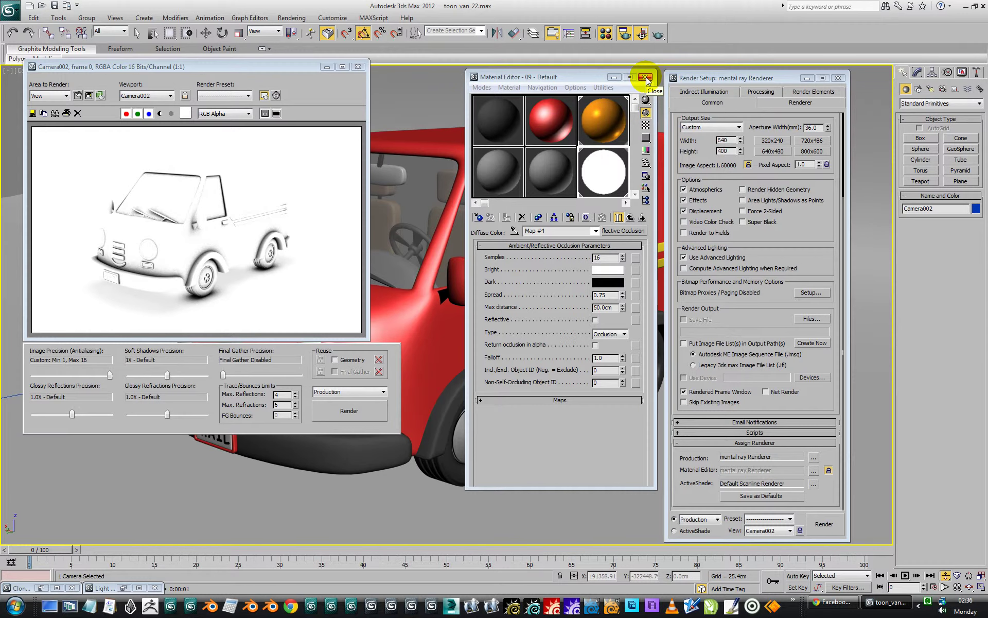
click(838, 78)
click(922, 138)
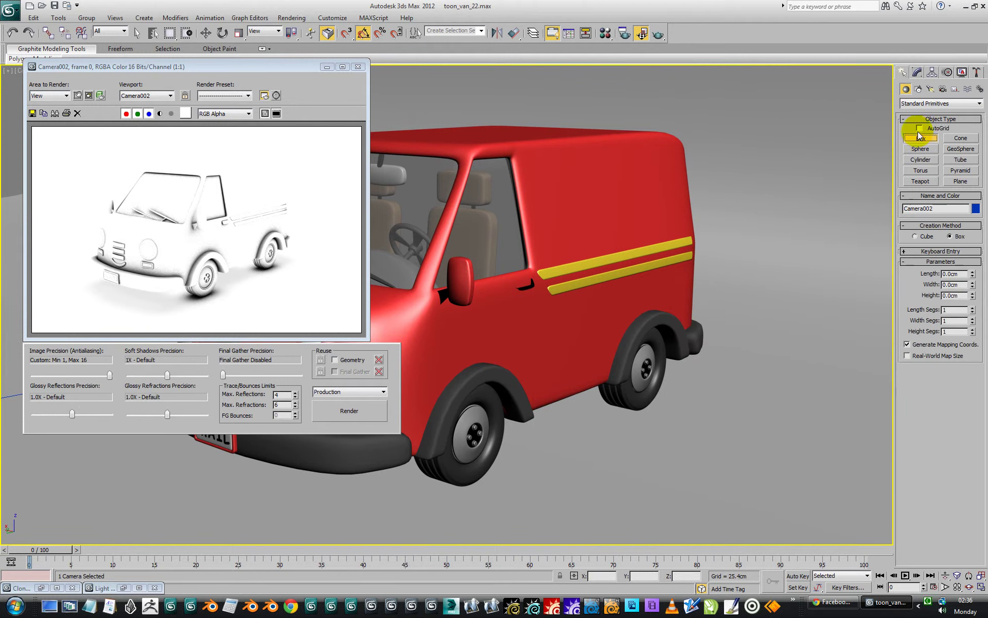
click(919, 128)
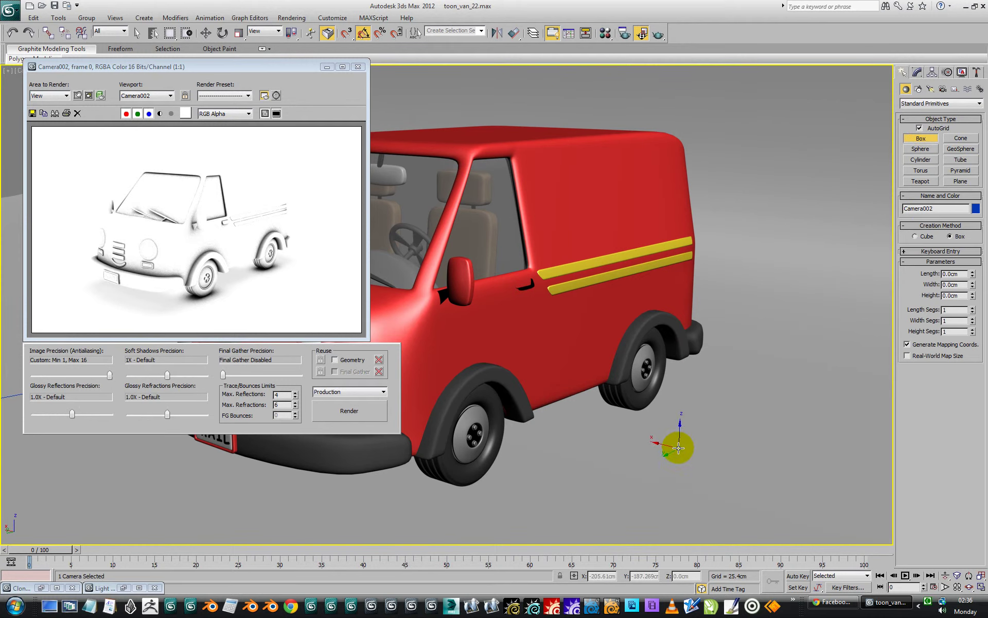
drag(701, 504, 731, 514)
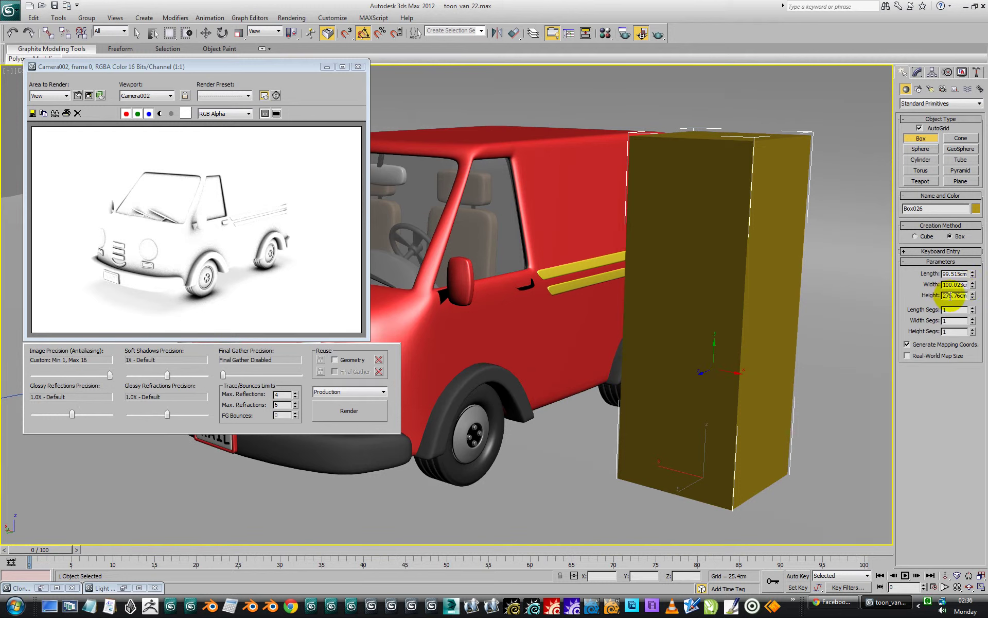
drag(951, 295, 959, 297)
key(Return)
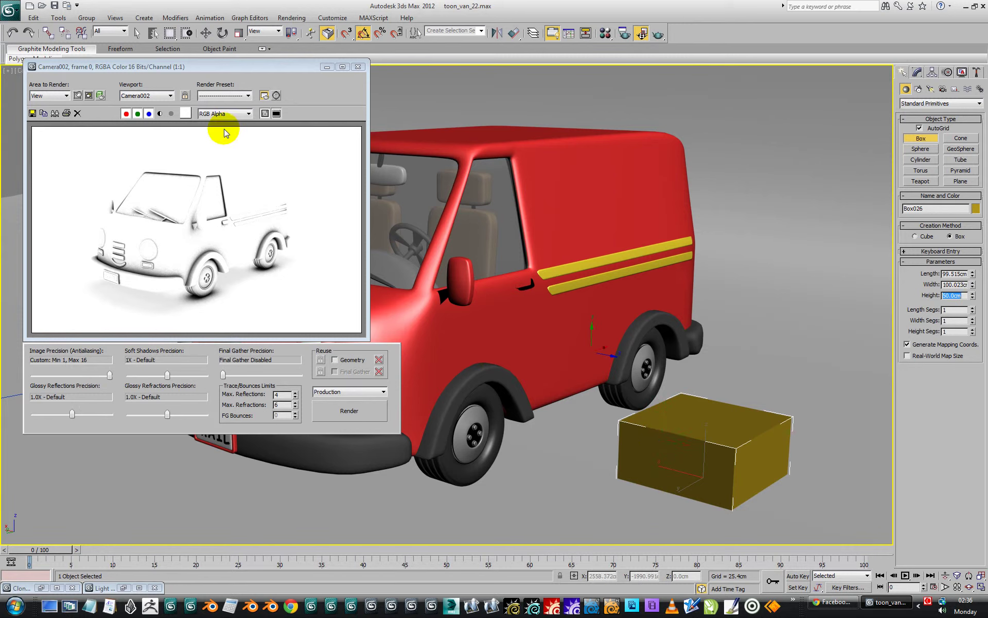
- Raise the box beside the van about 26 cm off the ground and delete it
click(205, 33)
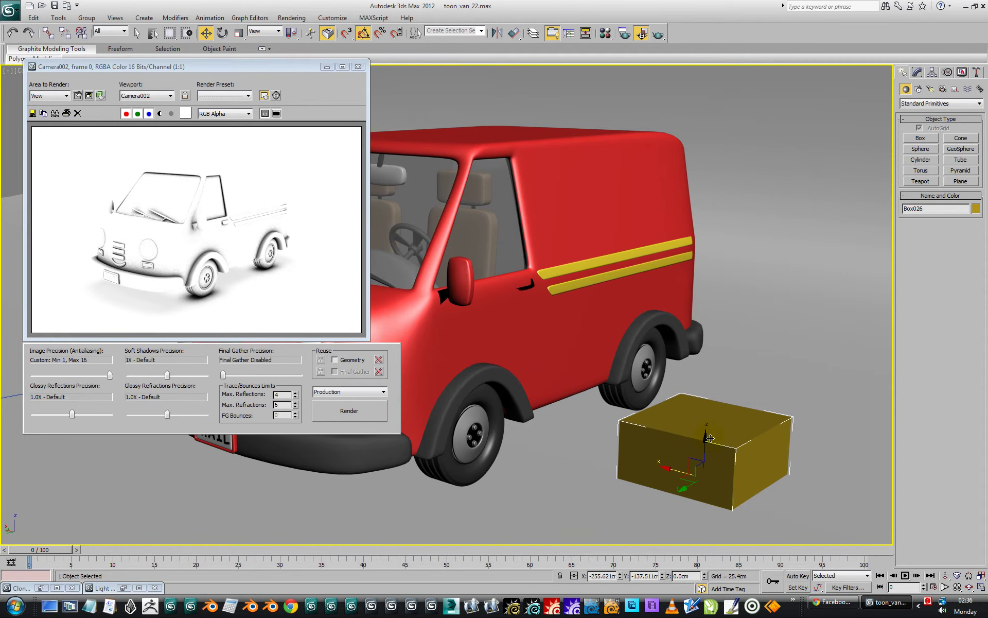
drag(705, 441, 692, 407)
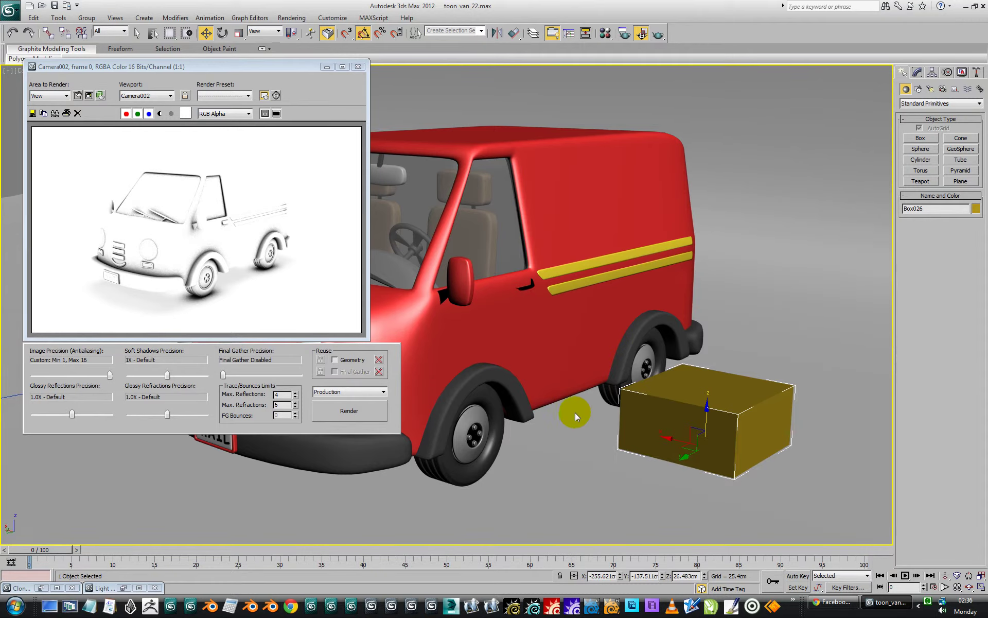
key(Delete)
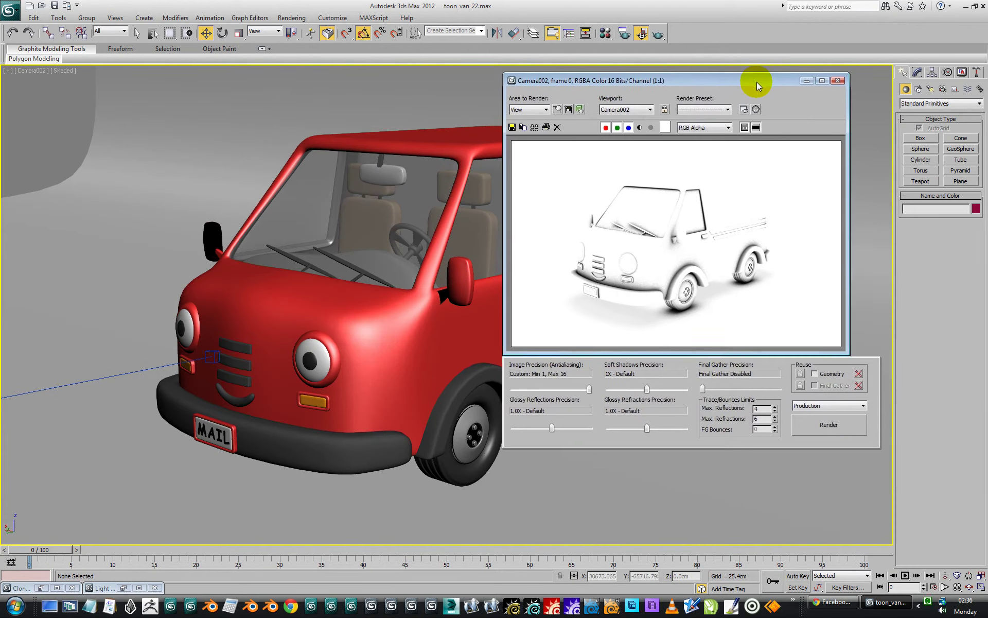
- Reopen the Material Editor, set the Ambient/Reflective Occlusion map's samples to 32, and arrange its window beside the rendered frame
drag(757, 82, 741, 86)
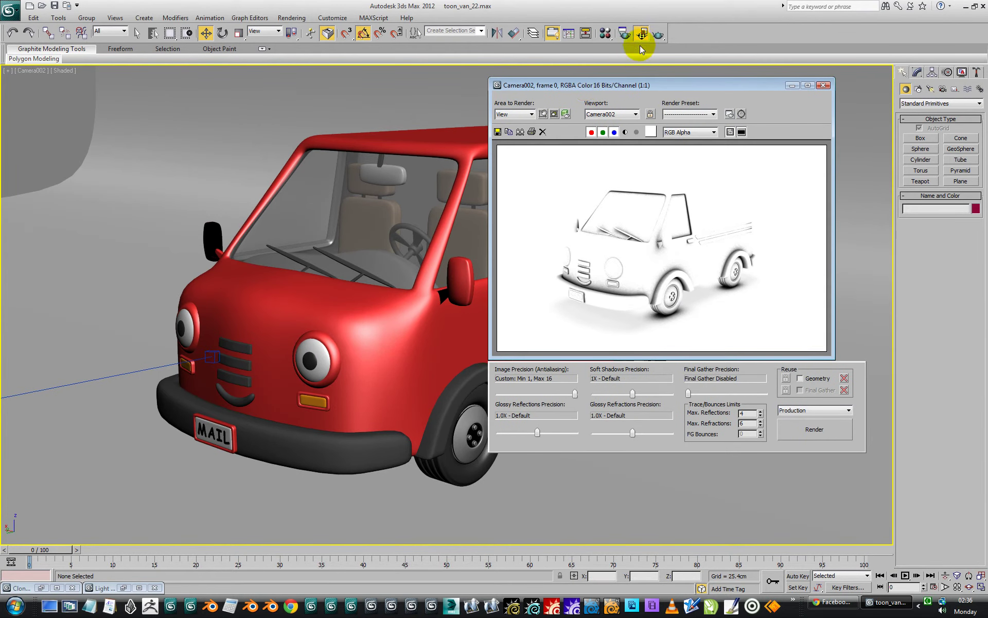
click(605, 33)
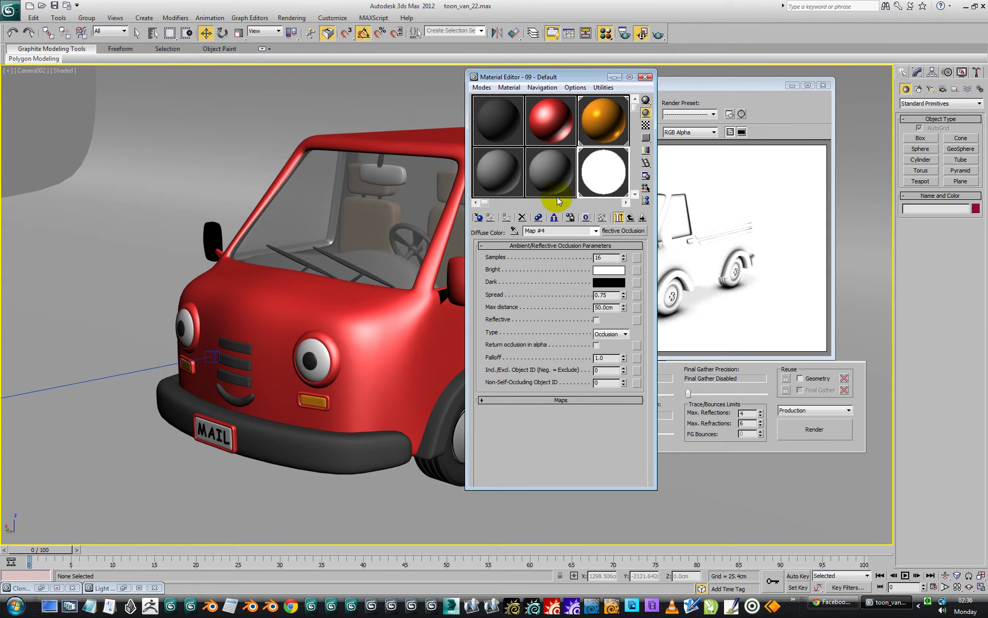
click(607, 257)
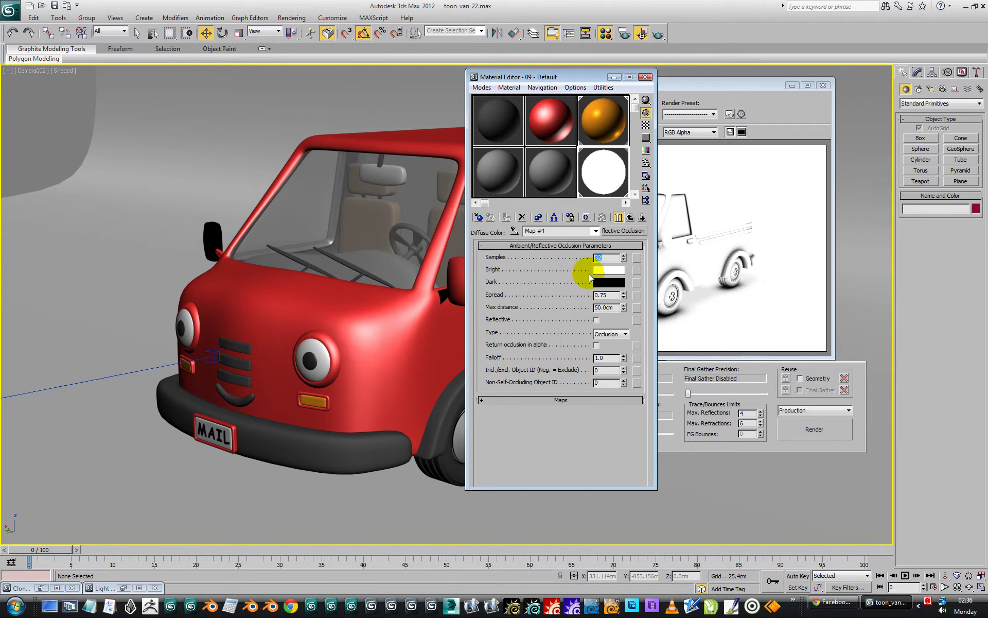
drag(561, 76, 355, 81)
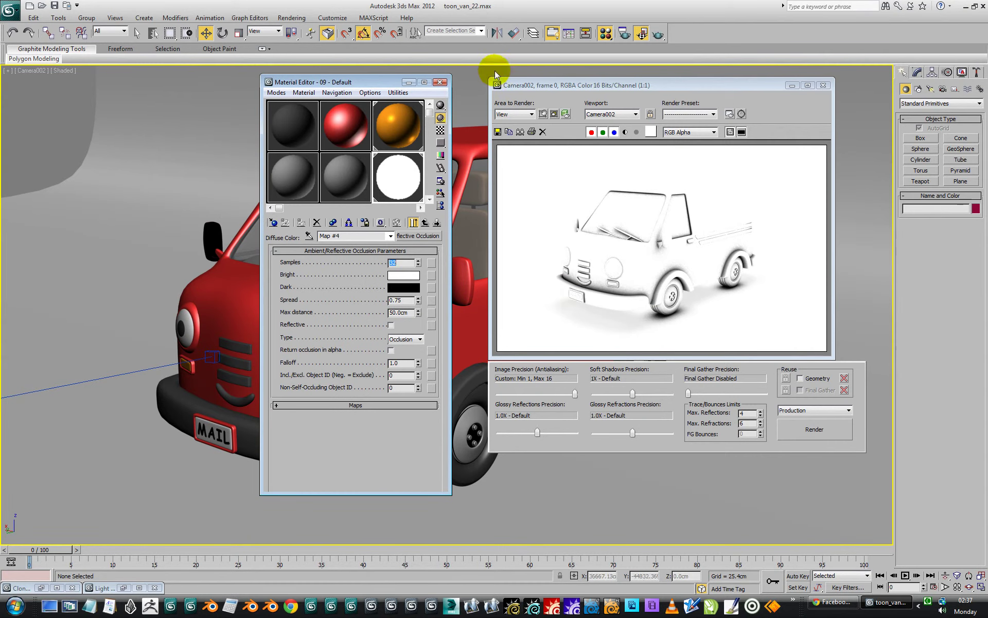
drag(581, 84, 591, 91)
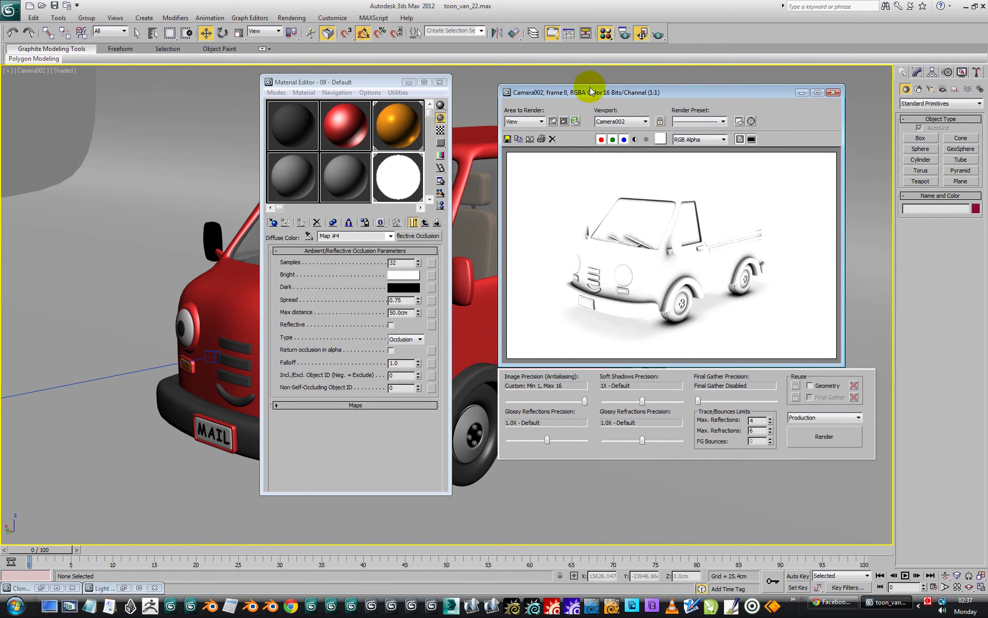
- Set the render output size to 1280 by 800 with the aspect locked and render the Camera002 view
click(625, 35)
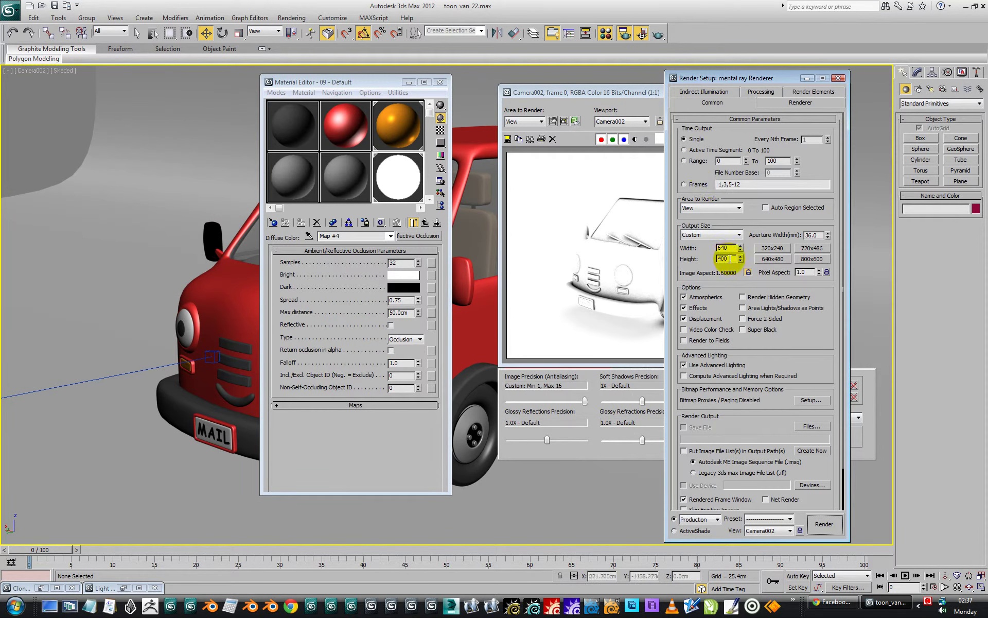
double_click(731, 259)
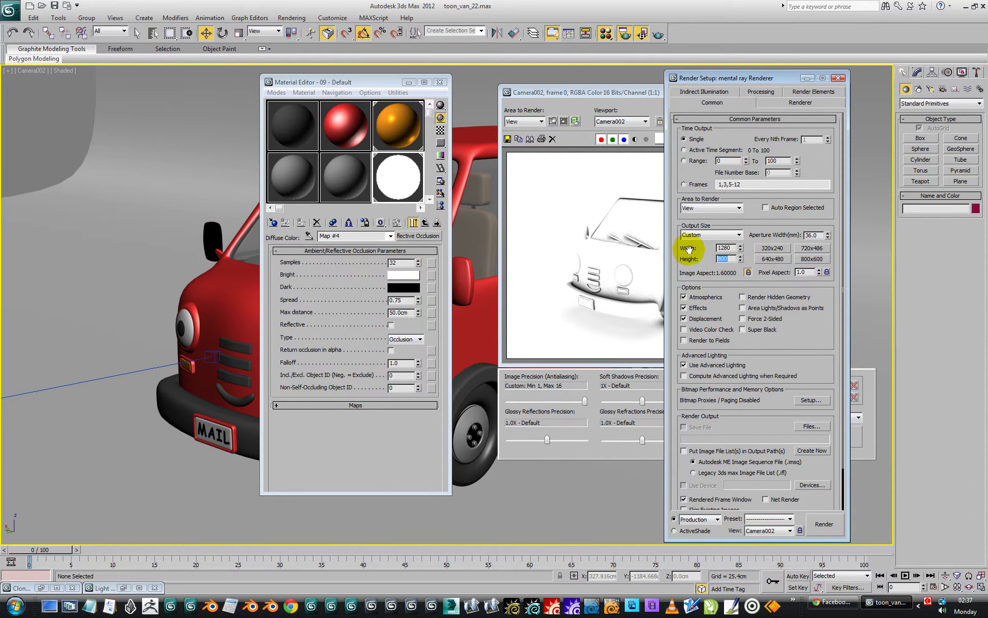
click(823, 525)
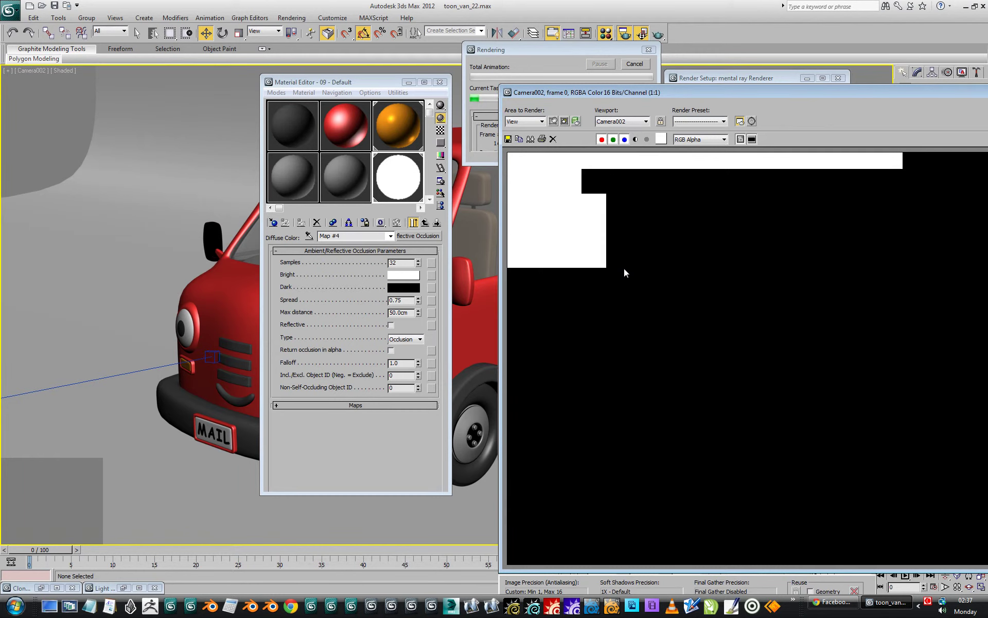
drag(680, 97, 340, 38)
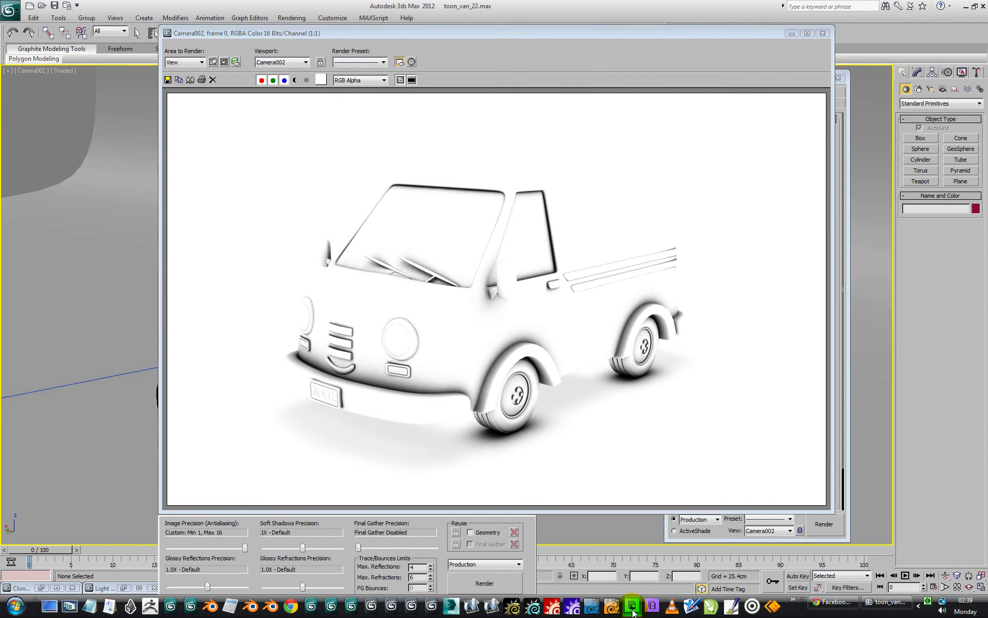
- Save the ambient occlusion render to the Desktop as "ao van.jpg" with the default JPEG settings
click(168, 80)
click(168, 80)
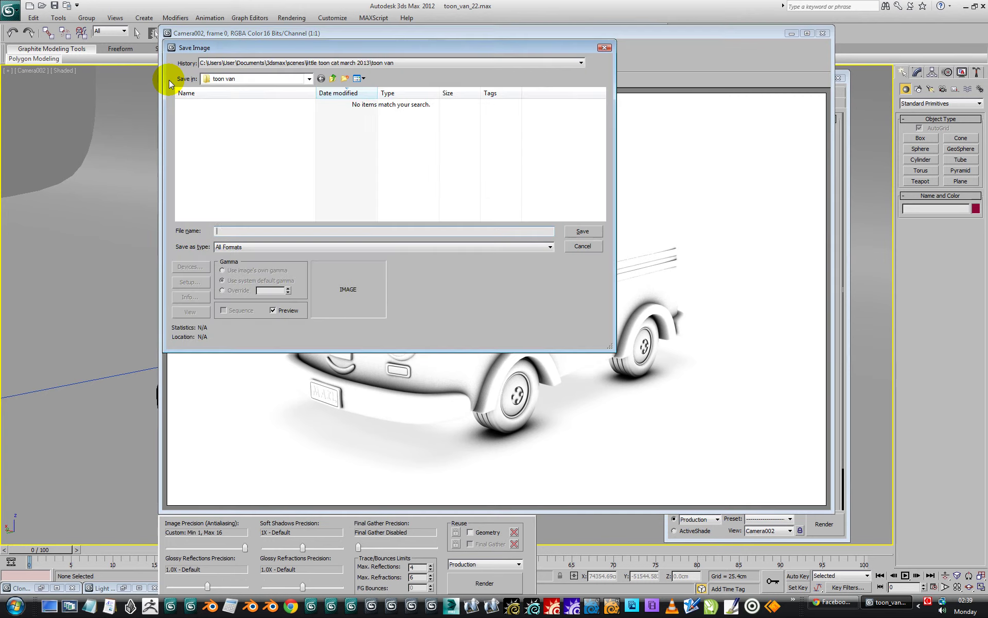
click(242, 78)
scroll(246, 110, up, 2)
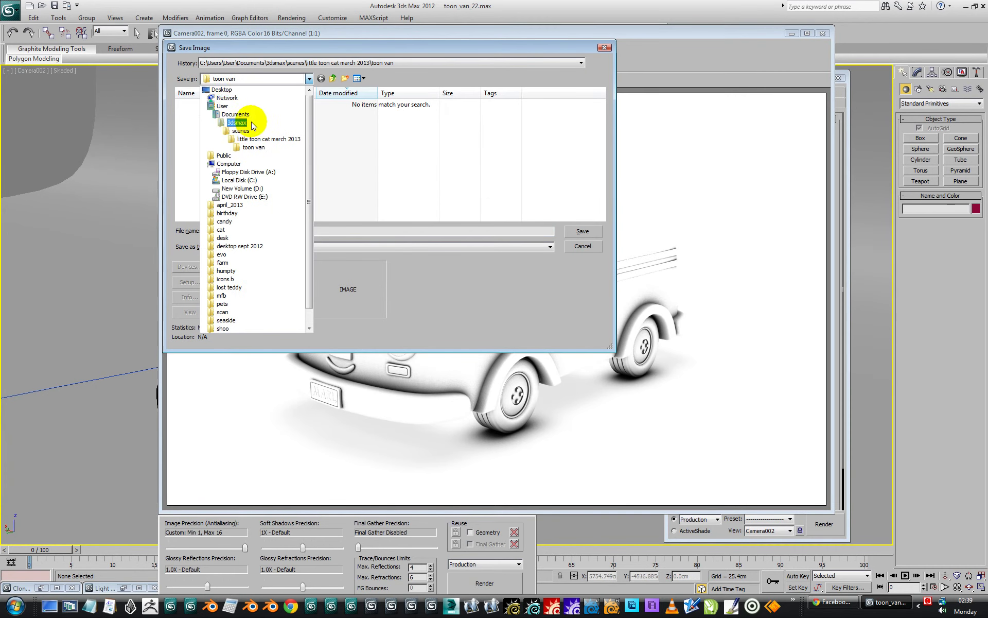
click(227, 91)
click(241, 229)
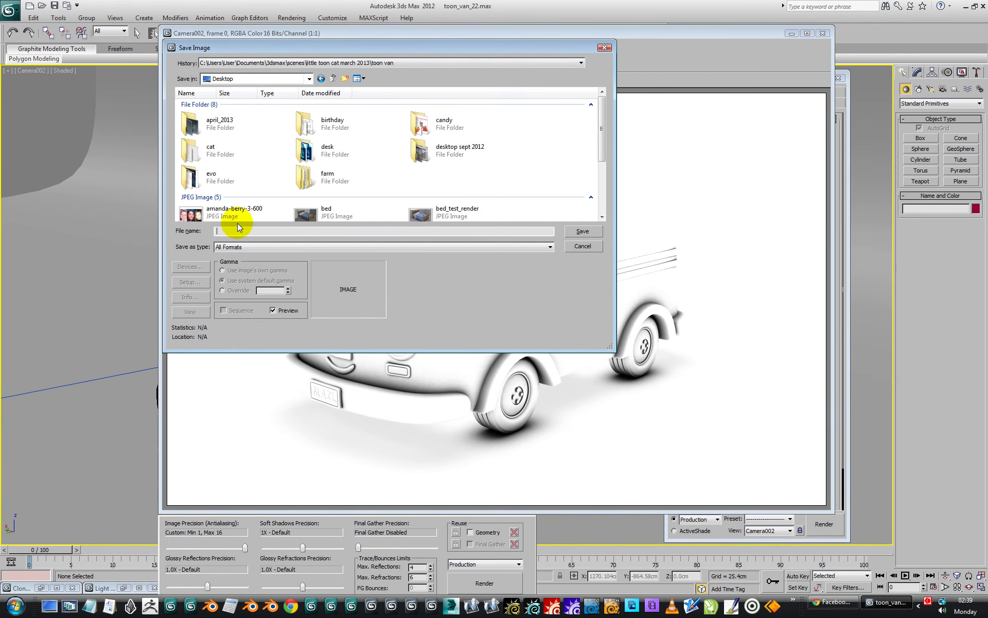
text(ao van.jpg)
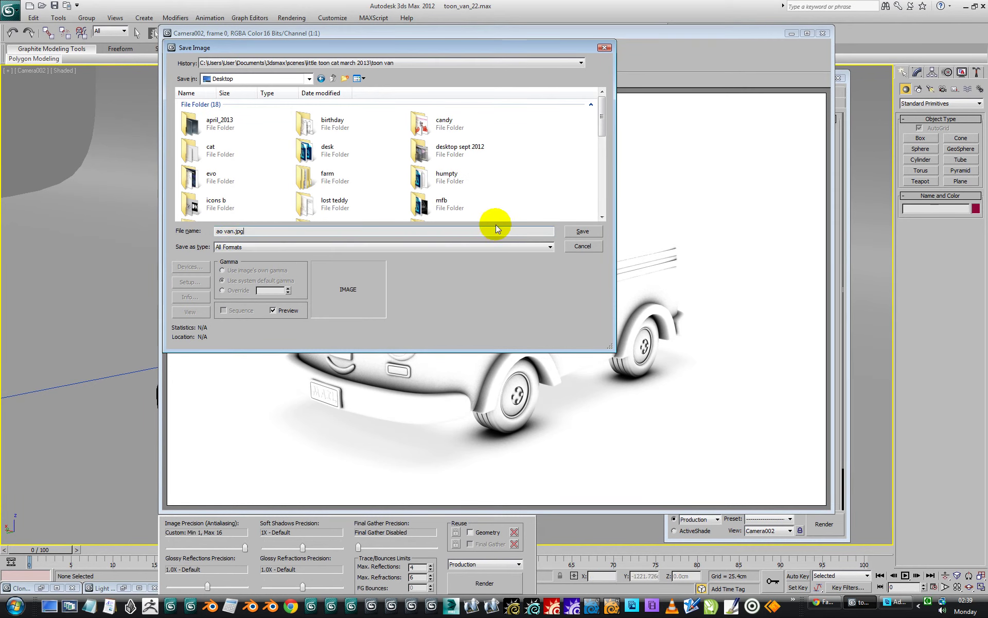
click(583, 231)
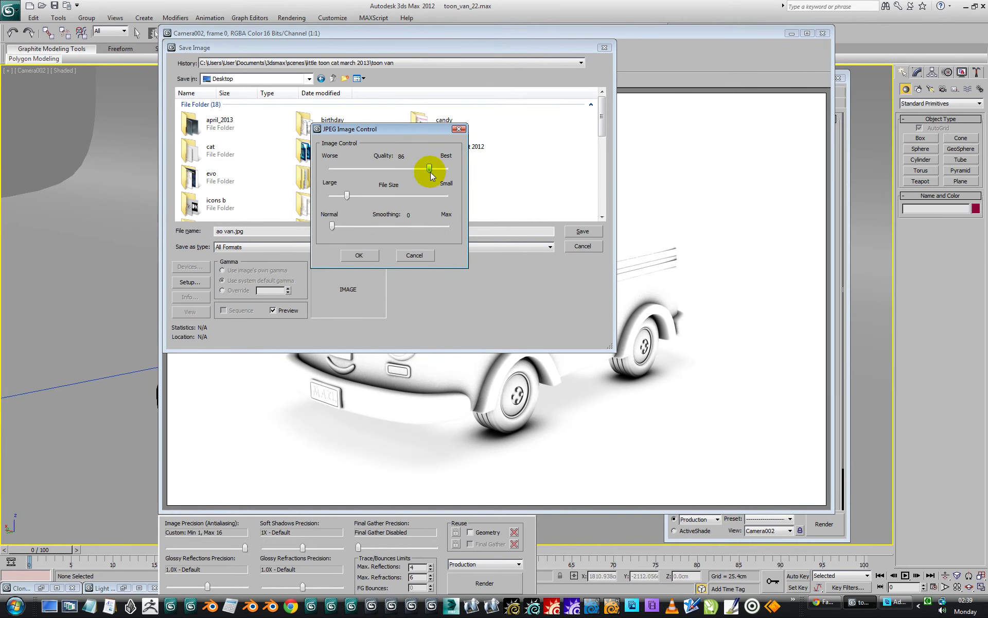
click(360, 256)
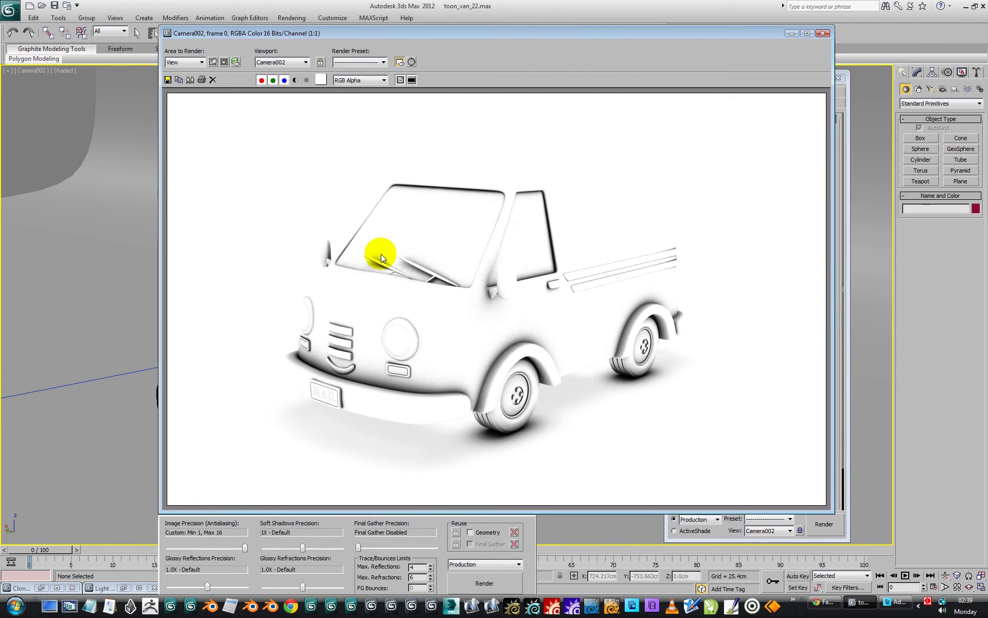
- Minimize the occlusion render, restore the cloned colour render of the van, and save it to the Desktop as "color can.jpg"
click(791, 34)
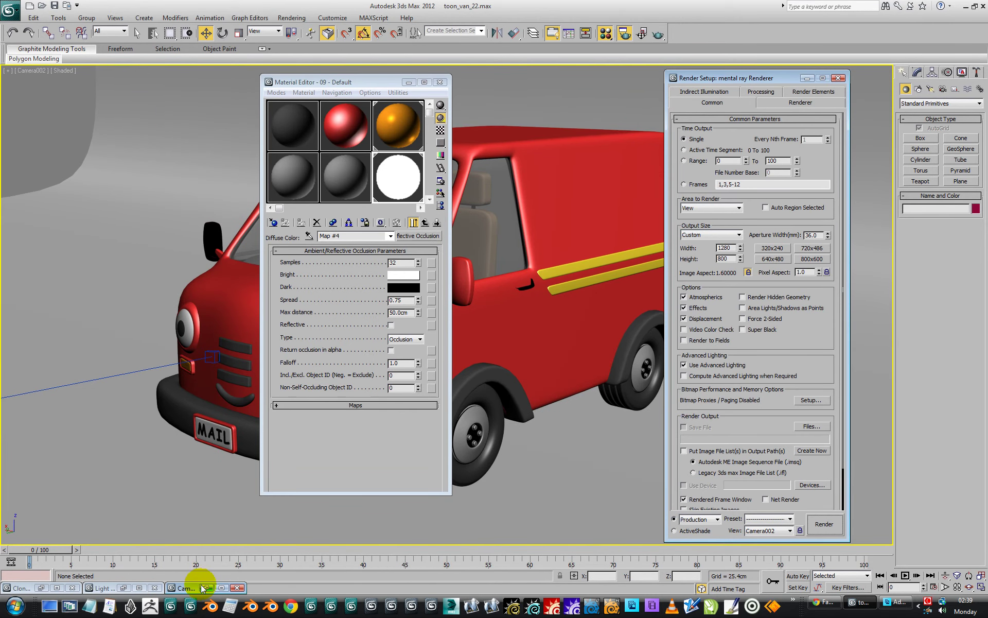
click(41, 589)
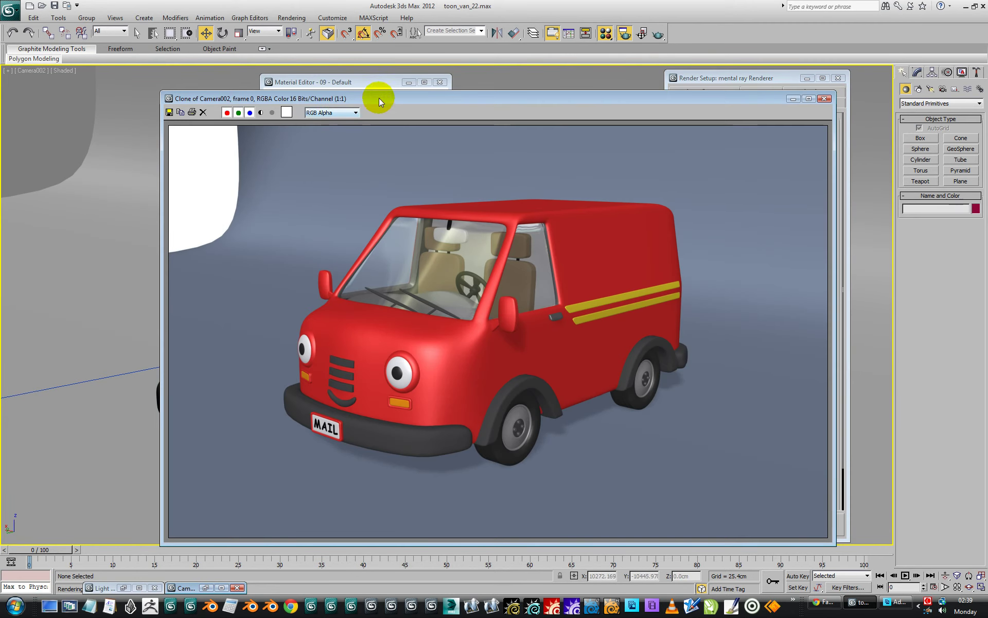
drag(379, 98, 382, 52)
drag(233, 55, 214, 66)
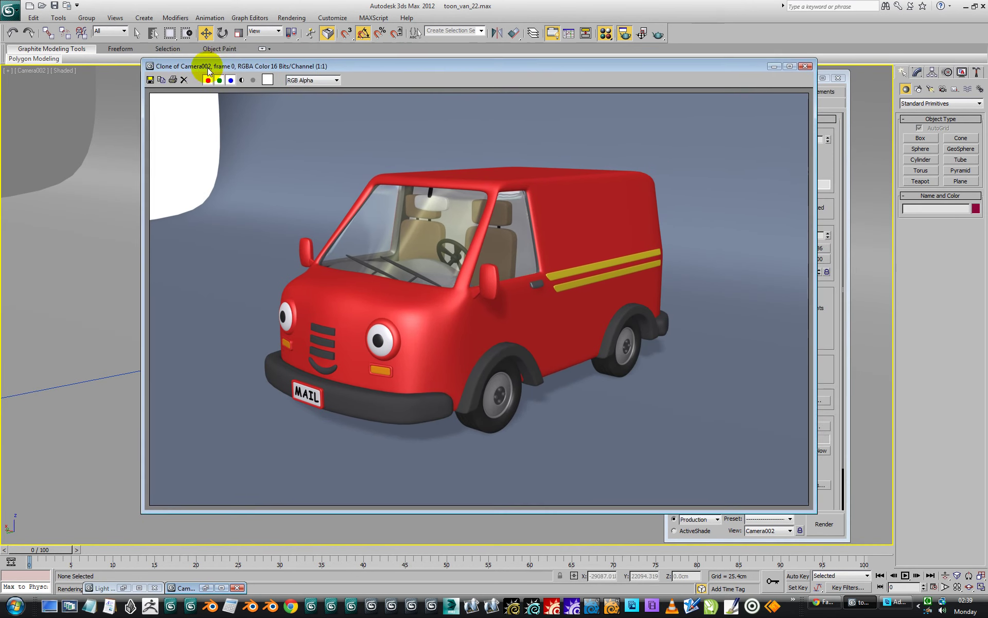
click(150, 81)
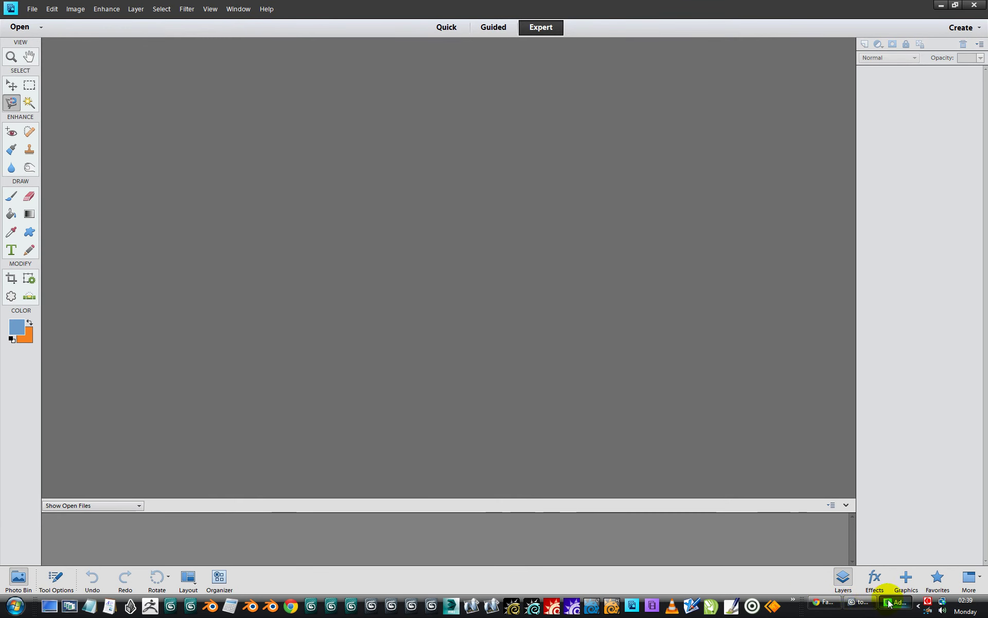
click(857, 605)
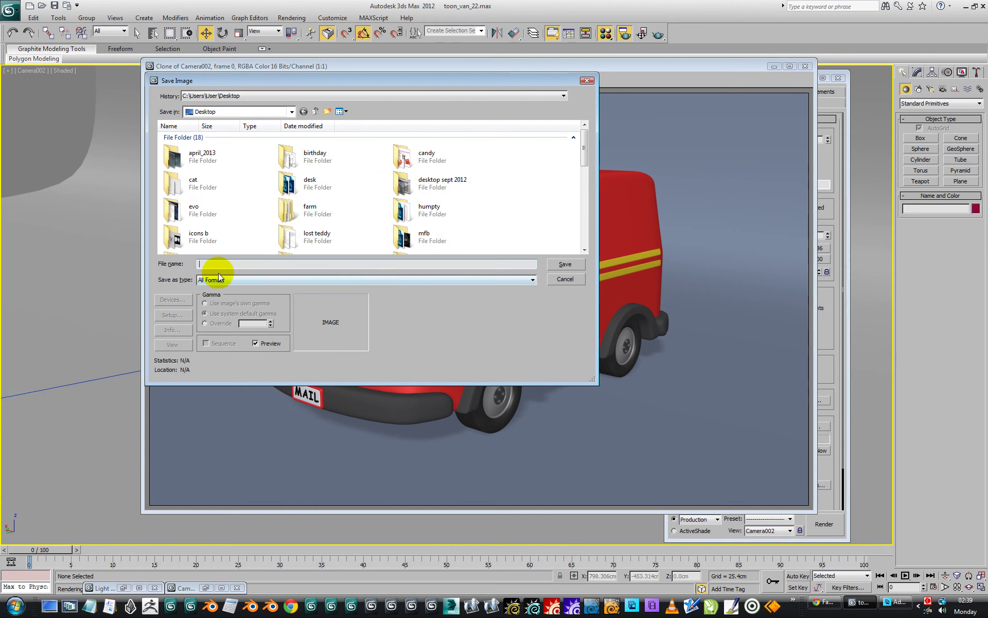
text(color can.jpg)
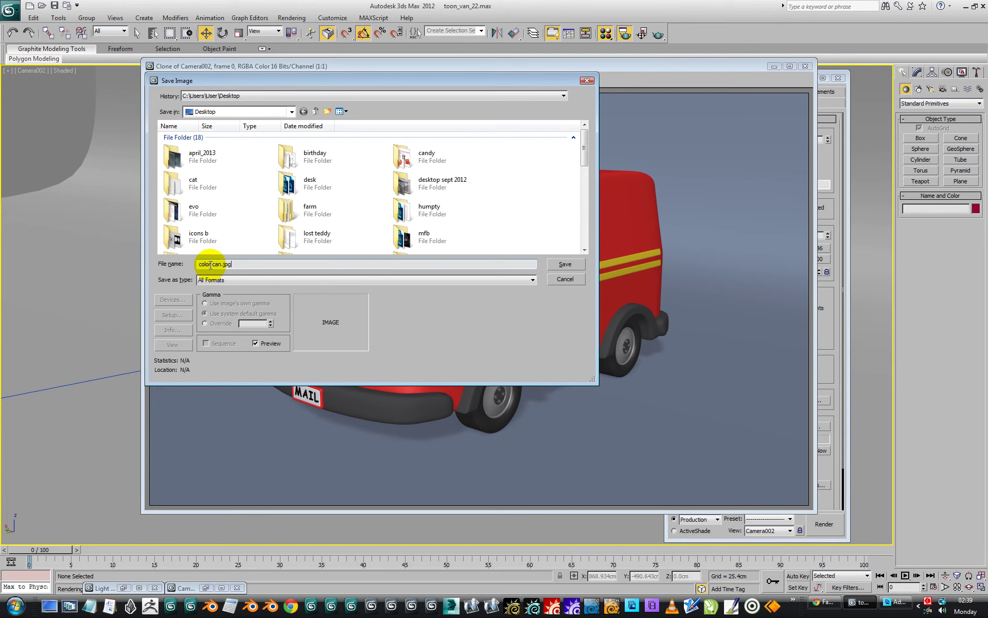
click(564, 265)
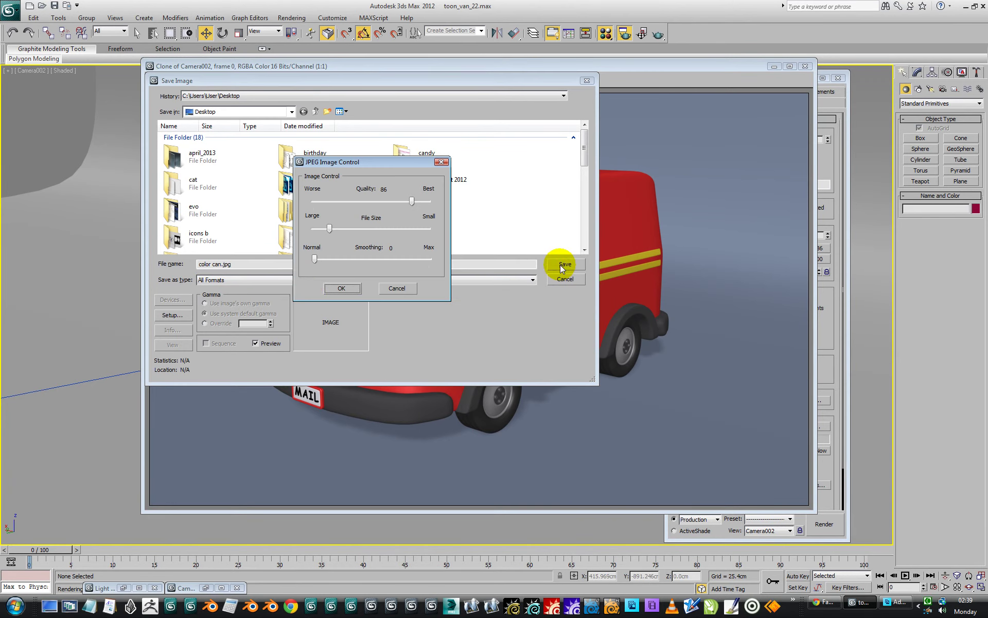
click(347, 289)
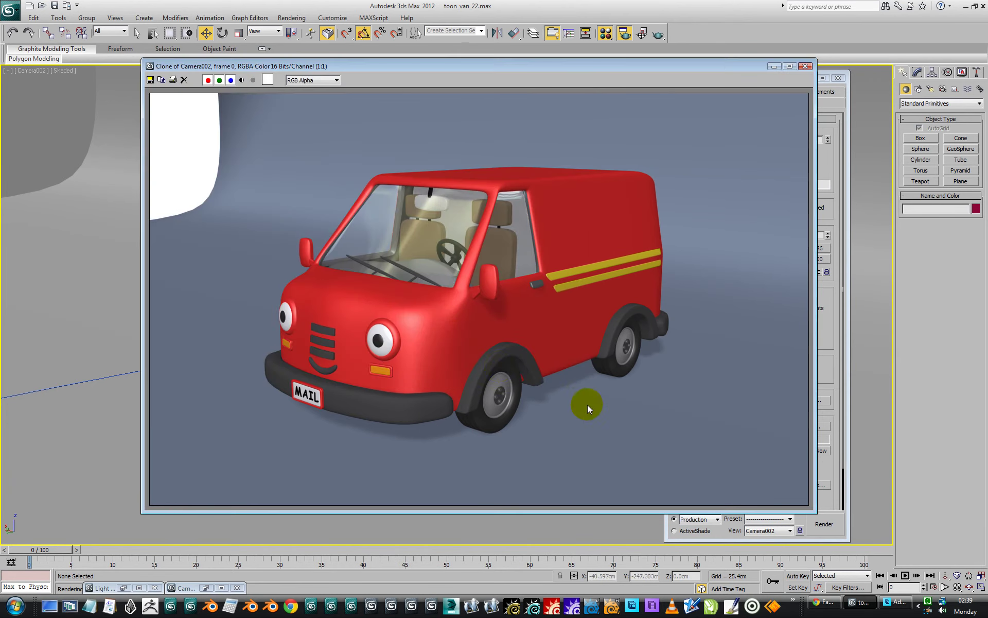
- Switch to Photoshop Elements, open "color can.jpg" and "ao van.jpg" from the Desktop, and make "ao van.jpg" the active image
click(899, 601)
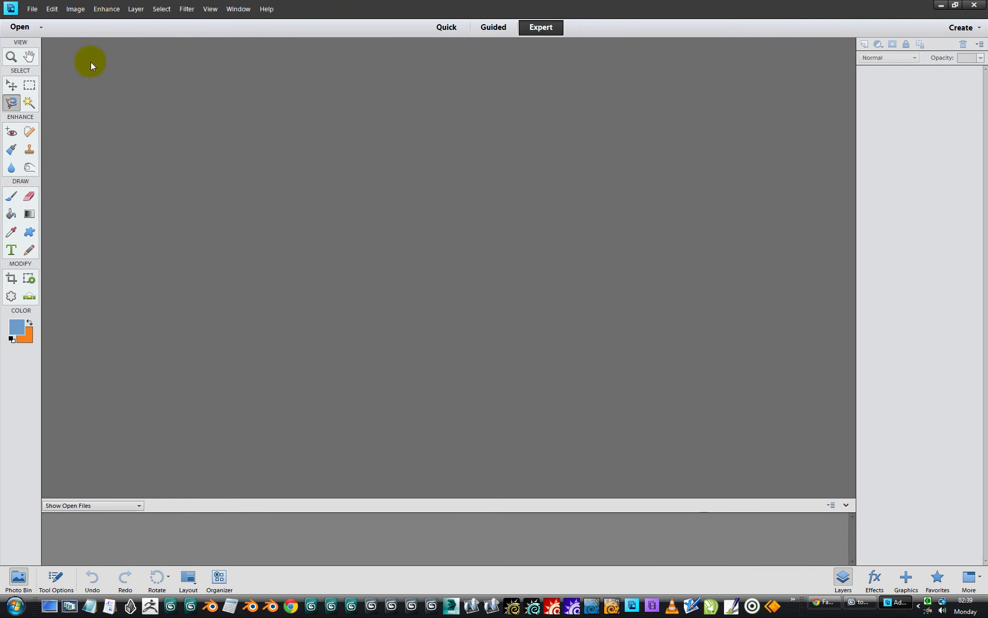
click(32, 8)
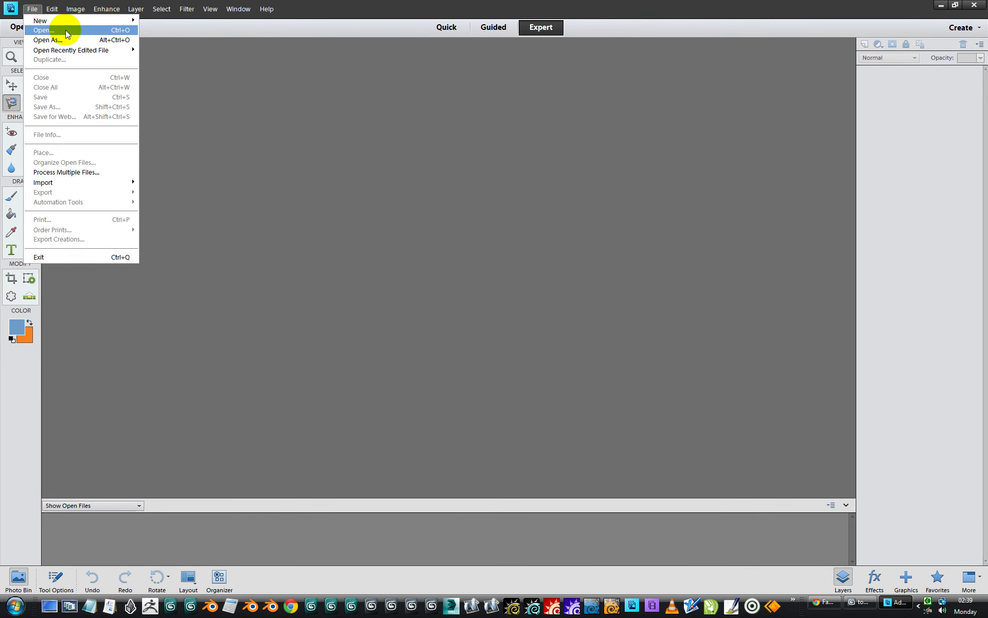
click(65, 30)
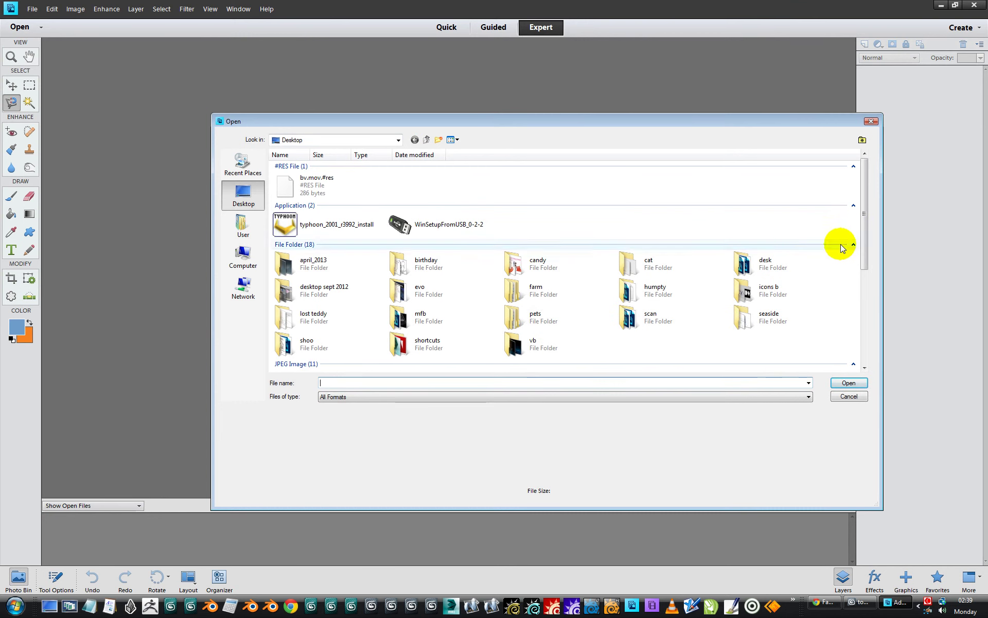
drag(863, 242, 870, 370)
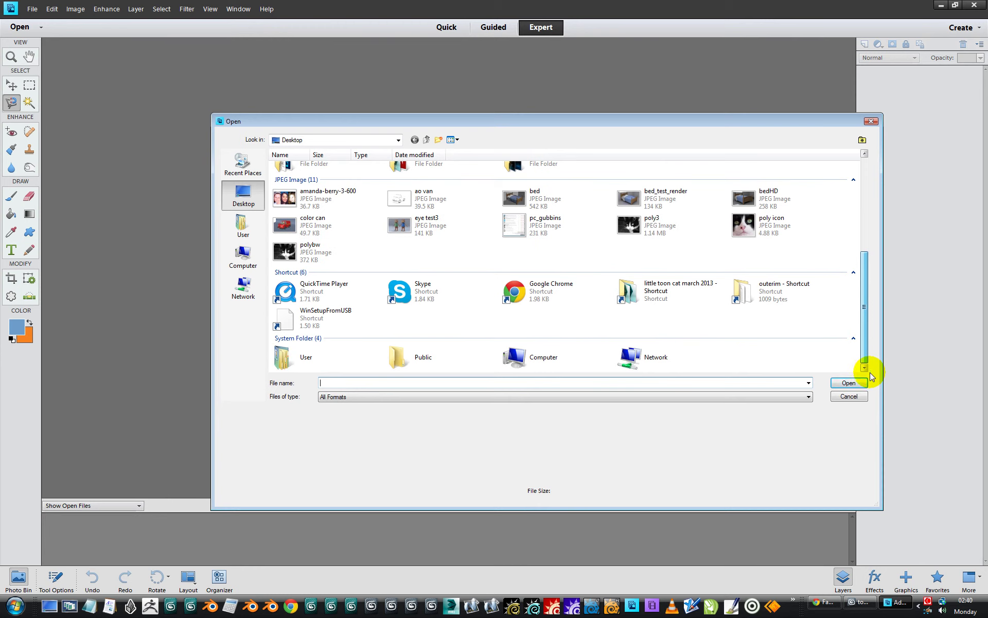
drag(870, 372, 691, 323)
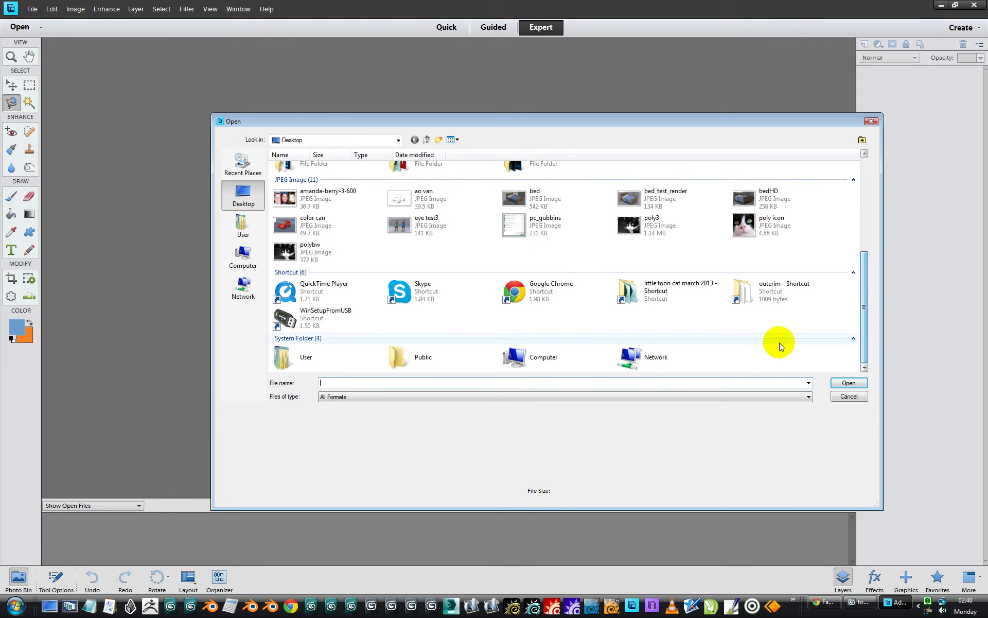
click(288, 225)
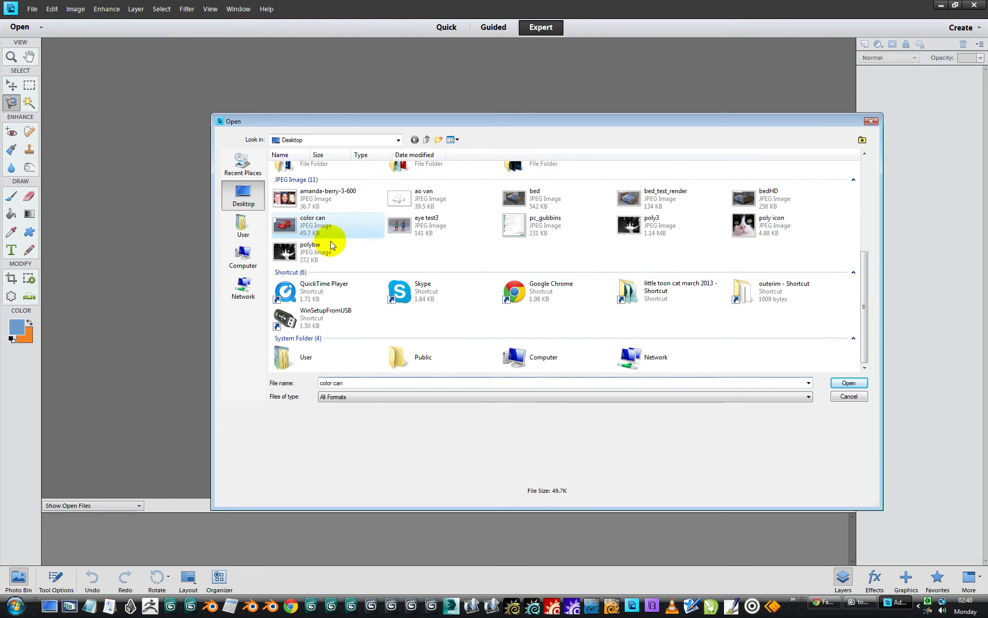
ctrl+click(401, 198)
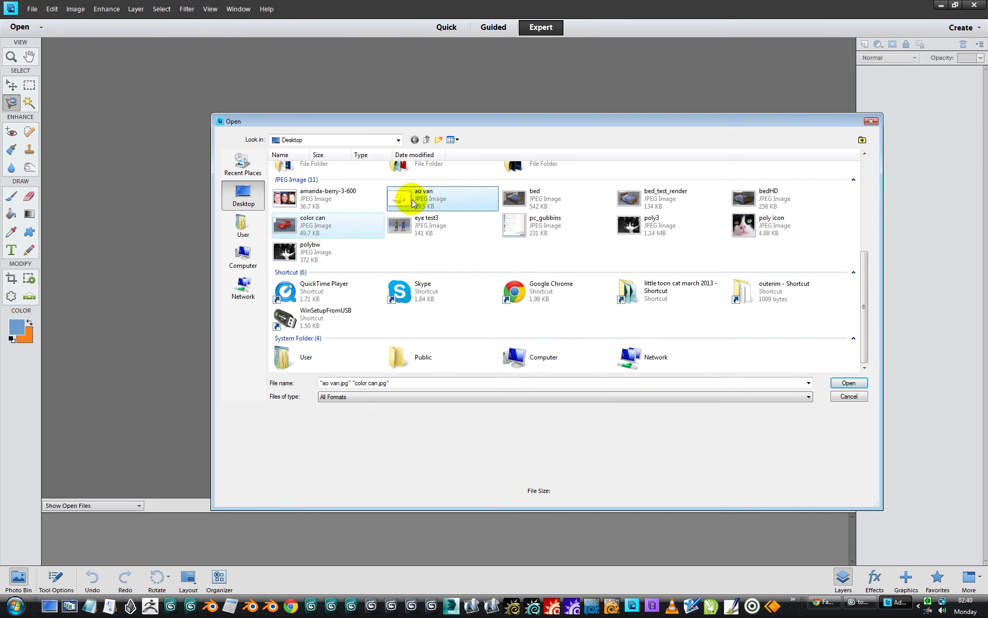
click(849, 383)
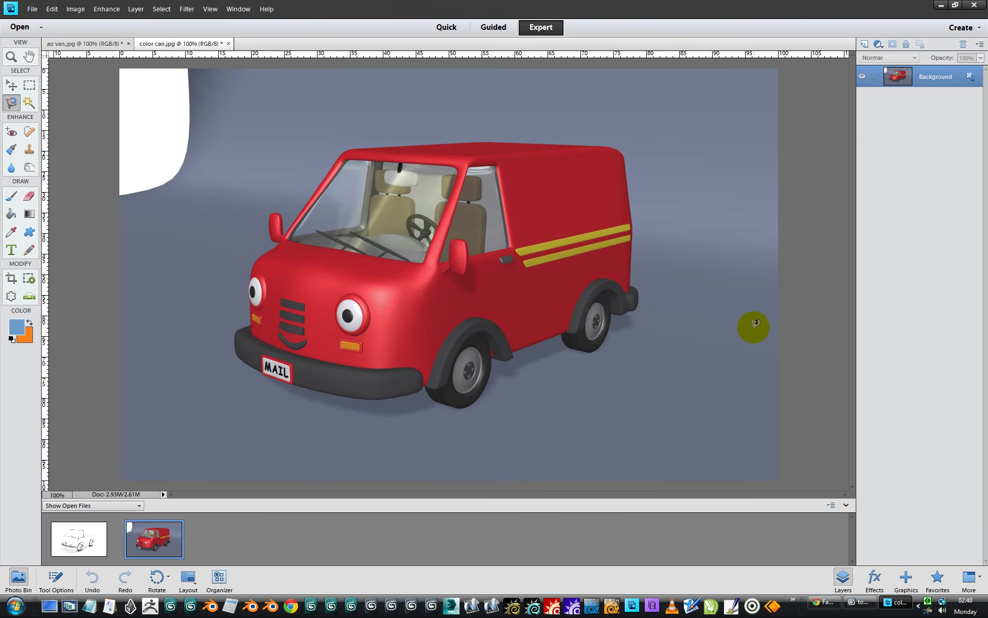
click(83, 538)
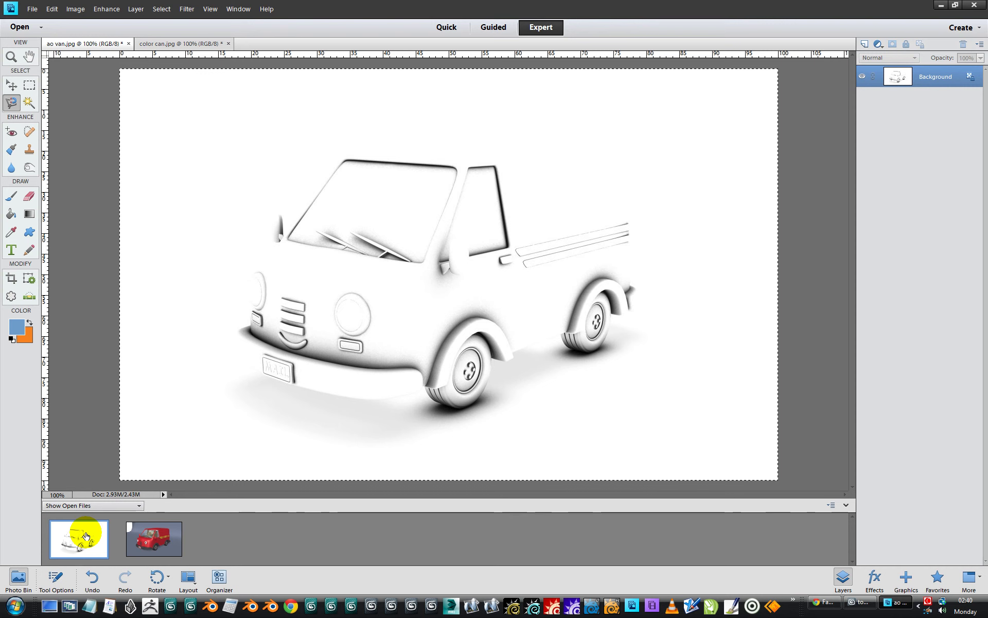
- Paste the occlusion image as a new layer over the render in "color can.jpg" and set its blend mode to Multiply
click(143, 543)
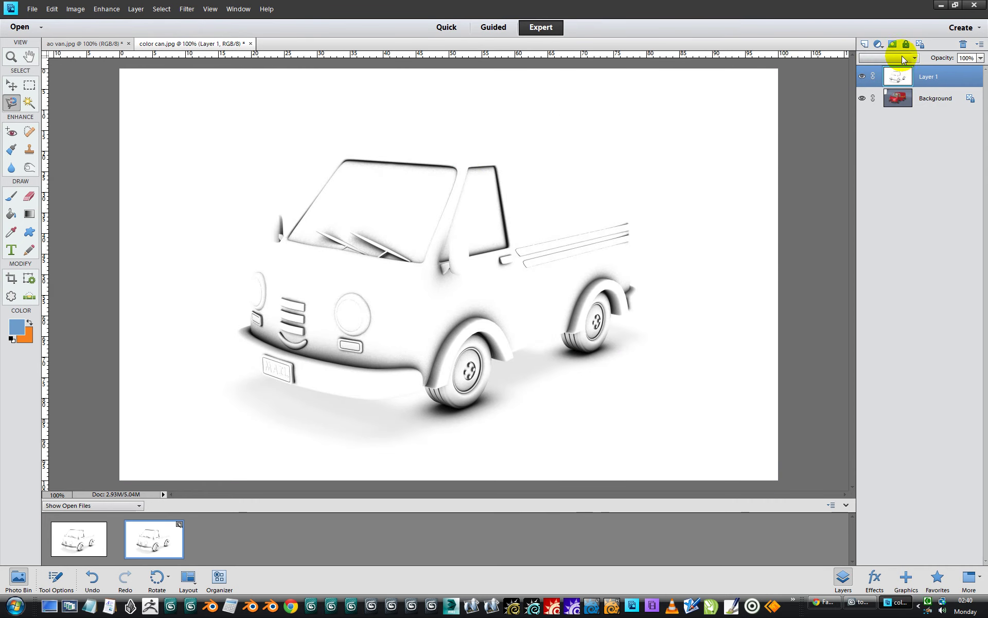
click(905, 59)
click(898, 95)
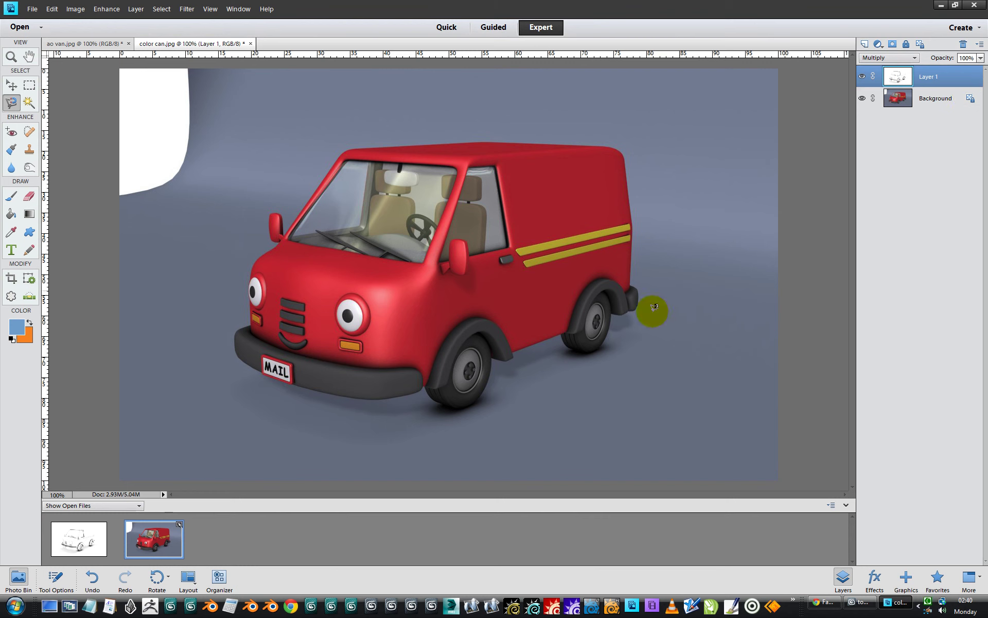
- Compare the van with the occlusion layer hidden and shown, and lower that layer's opacity to 45%
click(862, 78)
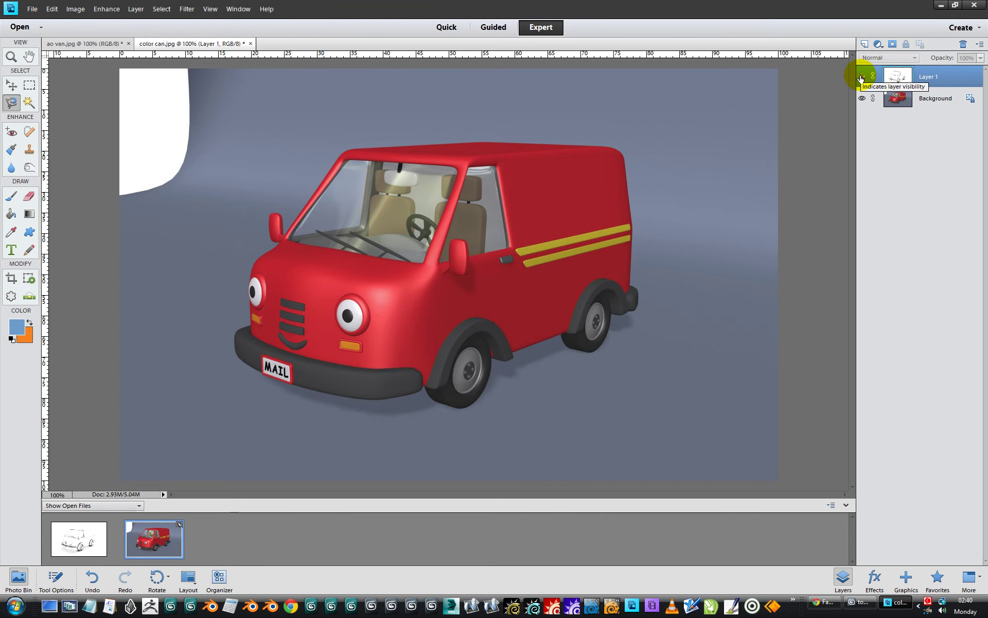
click(861, 78)
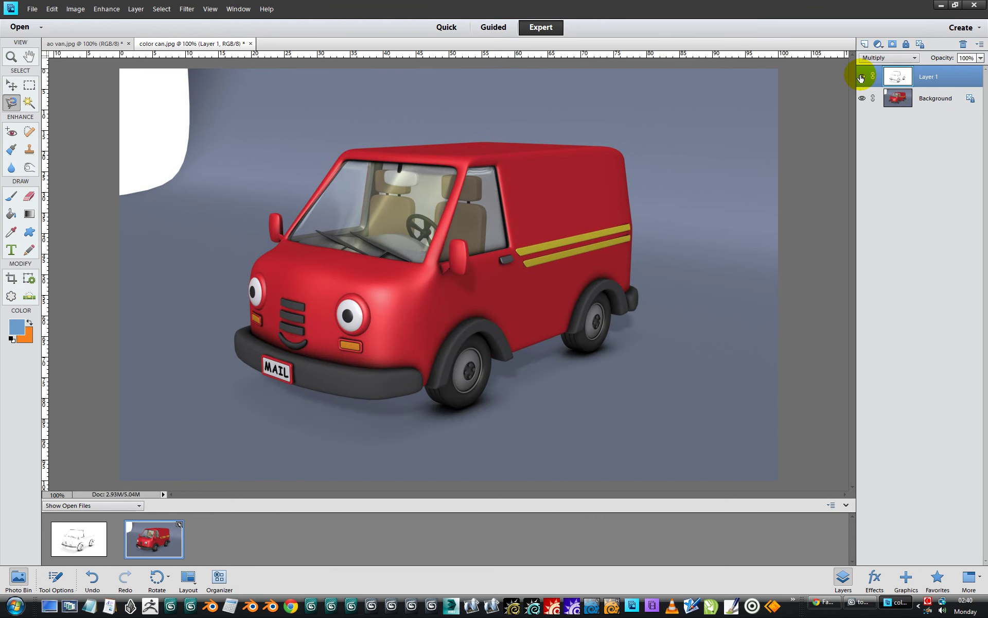
click(981, 58)
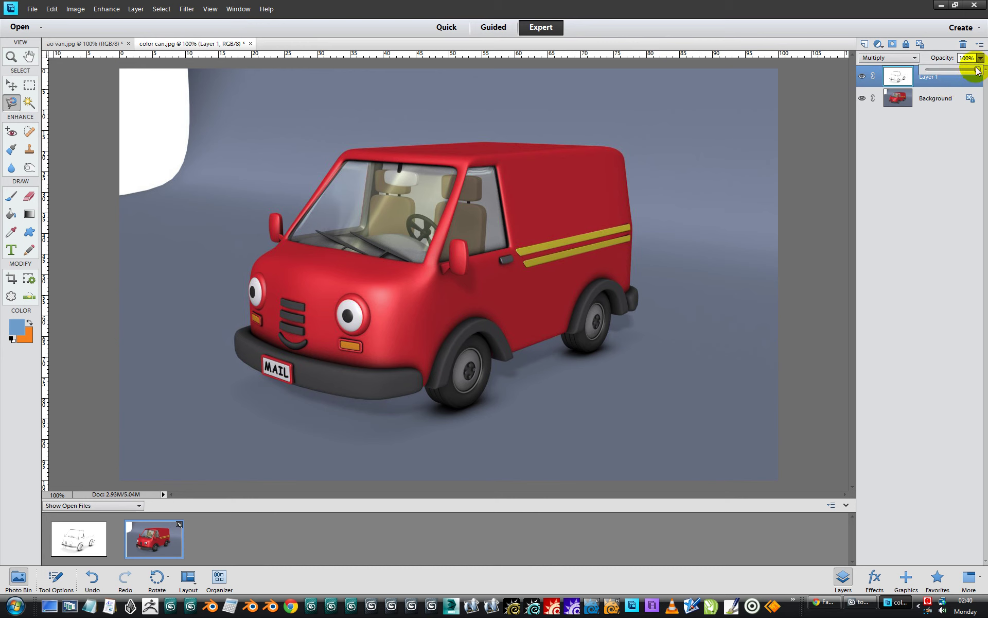
drag(977, 72, 947, 71)
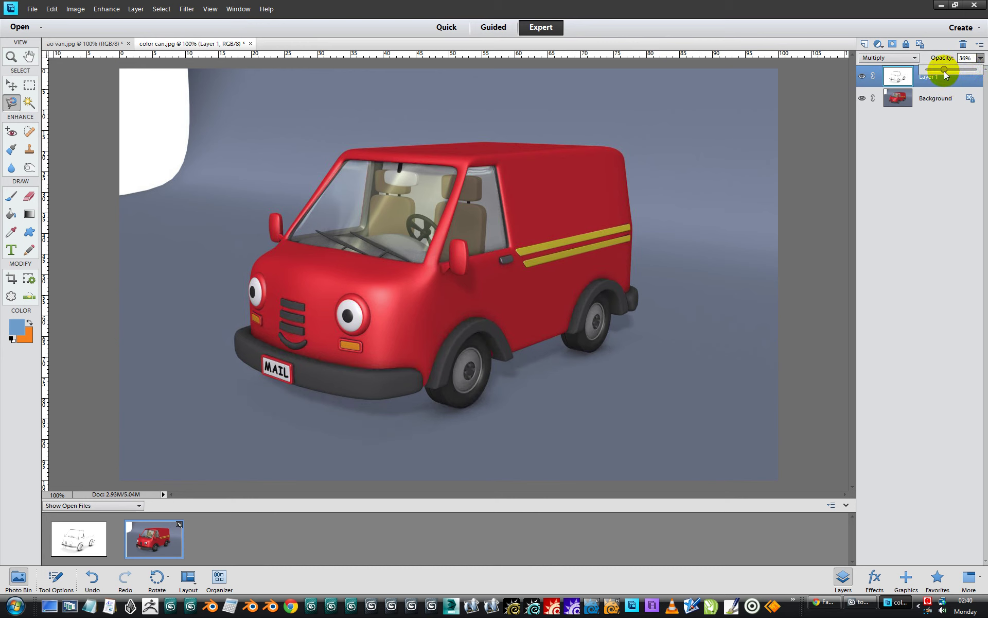
- Hide and show the reduced-opacity occlusion layer several times to examine its effect on the van's contact shadows and creases
click(863, 77)
click(862, 76)
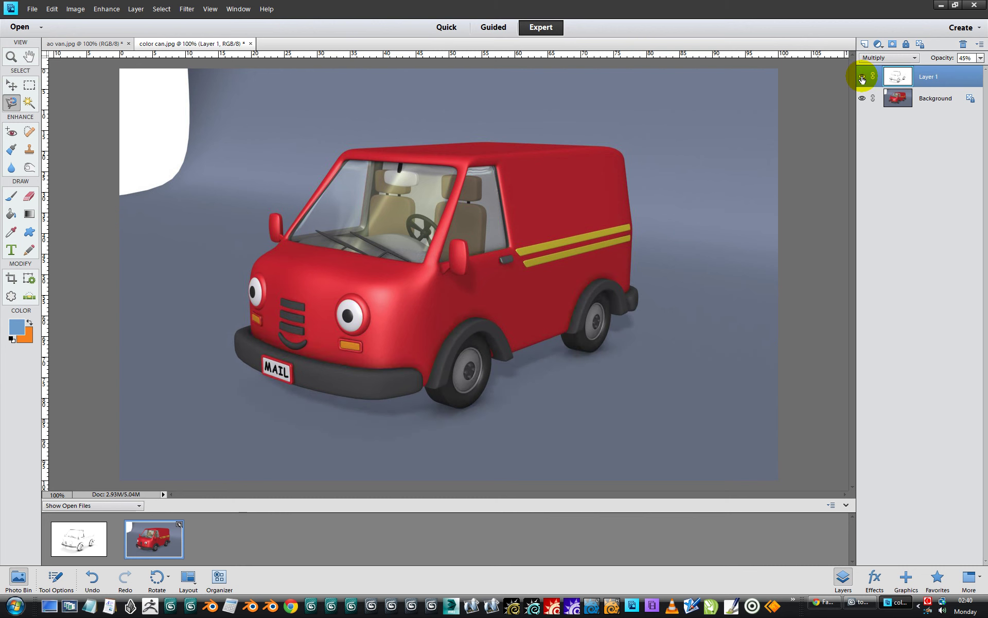
click(862, 77)
click(862, 77)
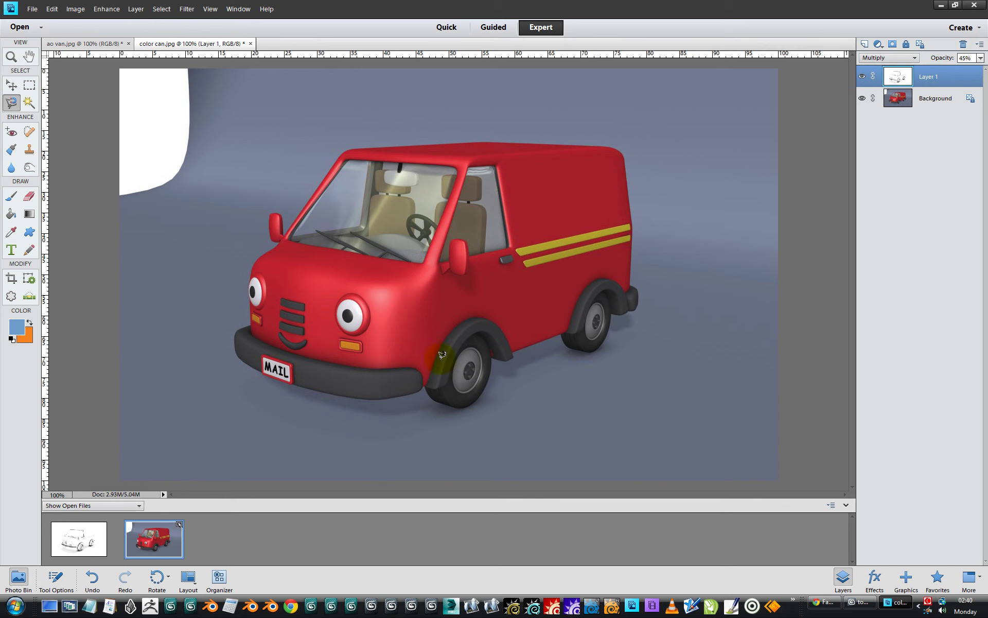
click(863, 78)
click(863, 78)
click(863, 77)
click(863, 78)
- Set the occlusion layer's opacity to 75% and compare the composite with the layer hidden and shown
click(981, 58)
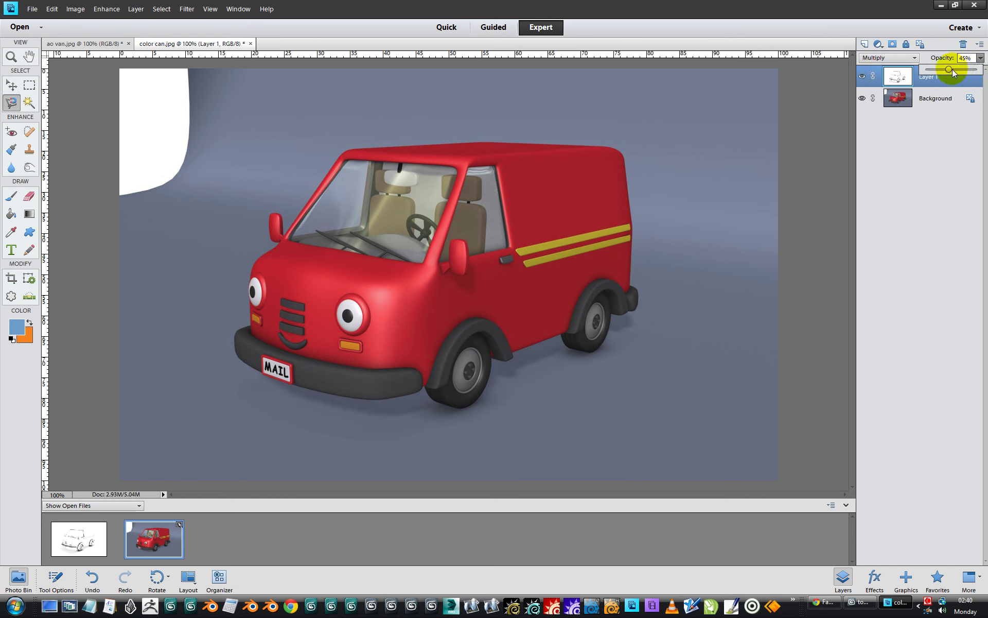
drag(950, 70, 965, 73)
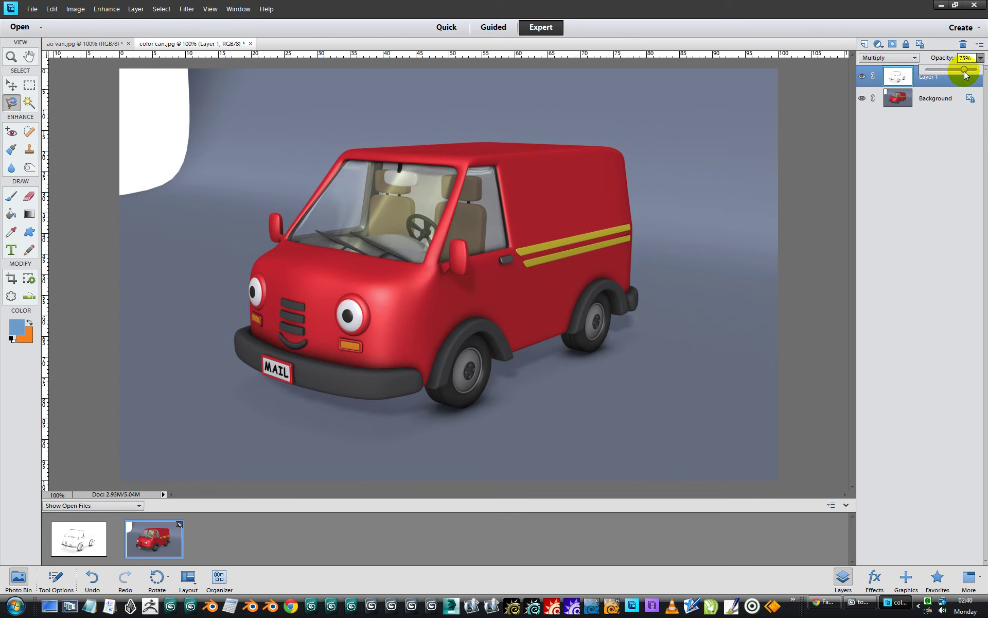
click(863, 77)
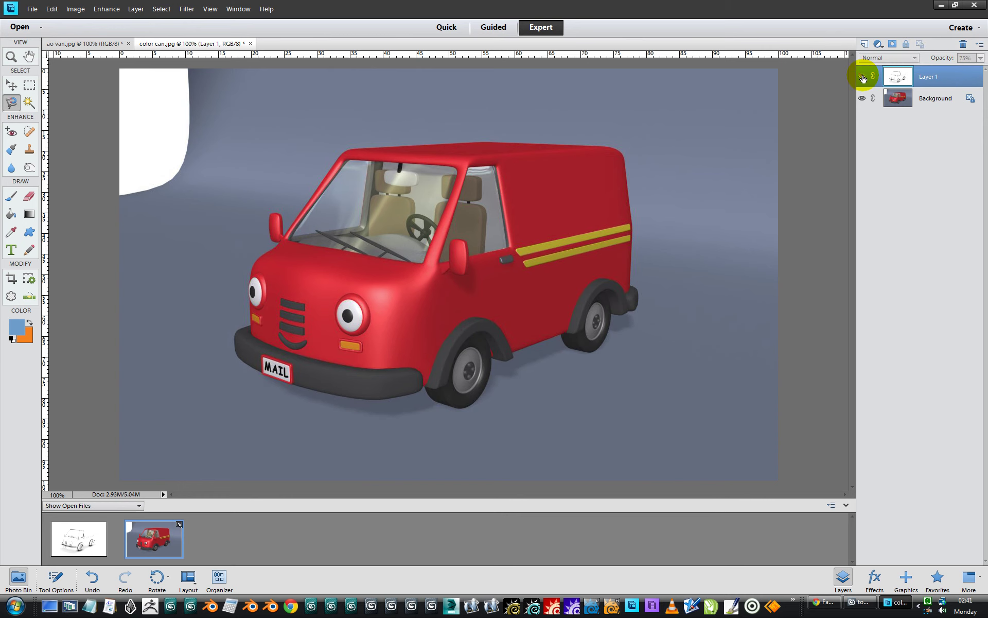
click(863, 77)
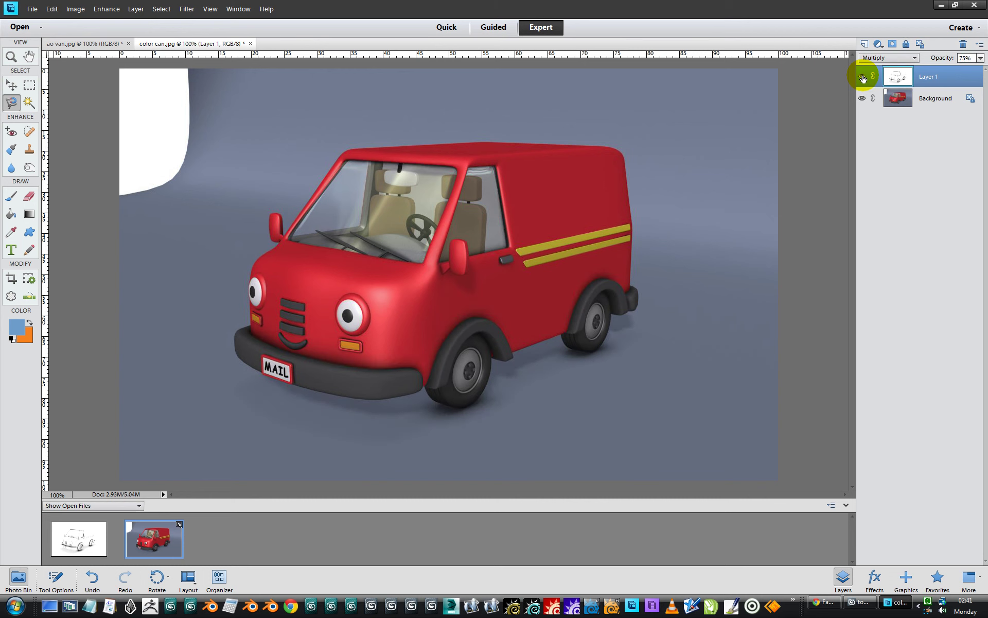
click(863, 77)
click(862, 76)
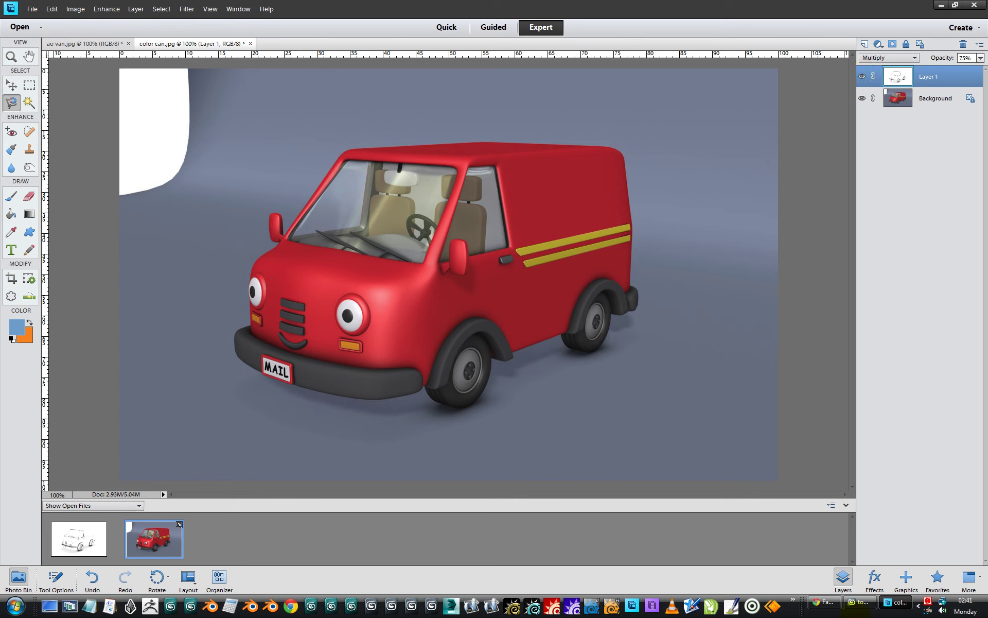
click(928, 601)
drag(885, 409, 656, 268)
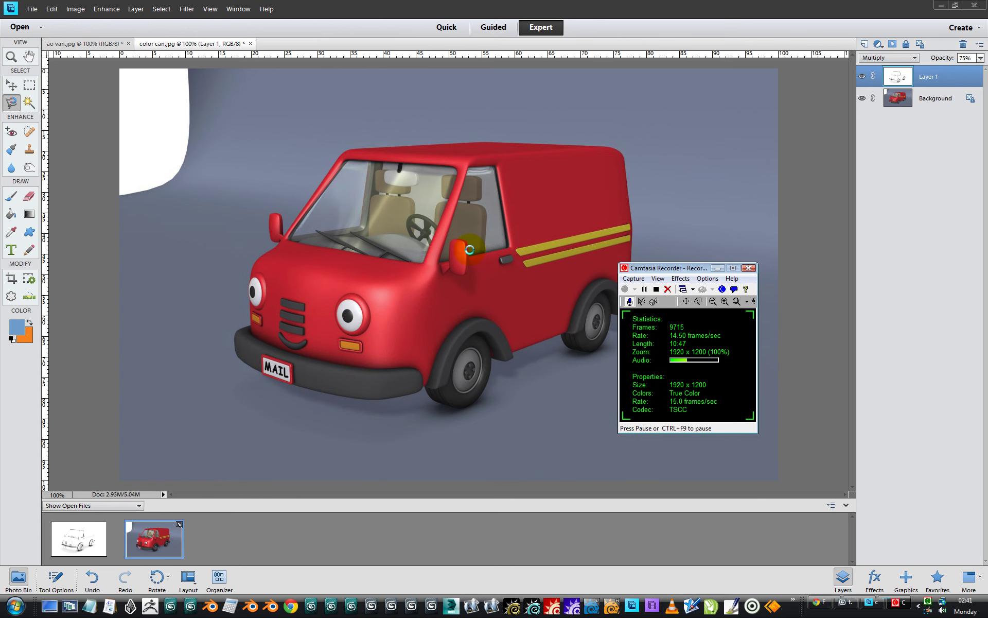